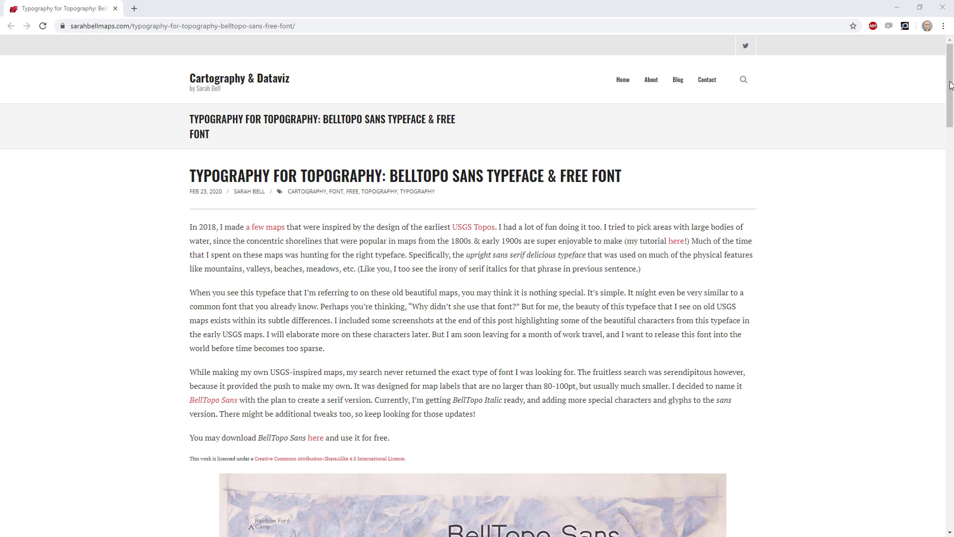
- Look through the BellTopo Sans post's map samples and open the ArcGIS Living Atlas of the World site in a new browser tab
drag(950, 85, 945, 363)
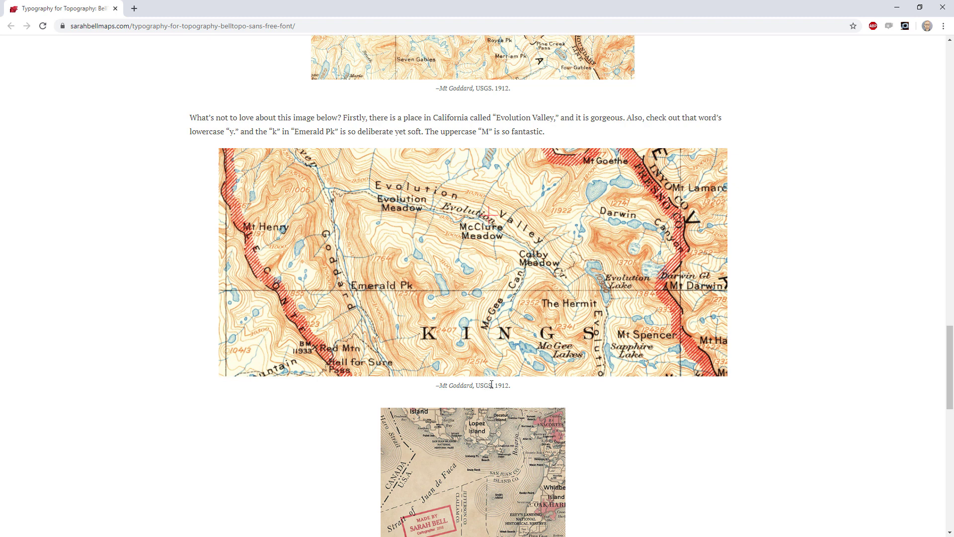
click(134, 8)
text(livin)
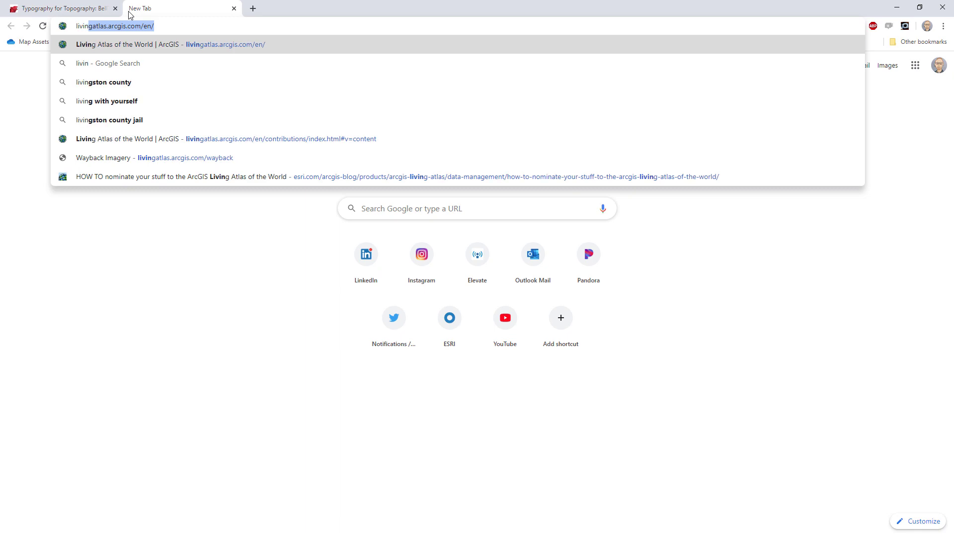
key(Return)
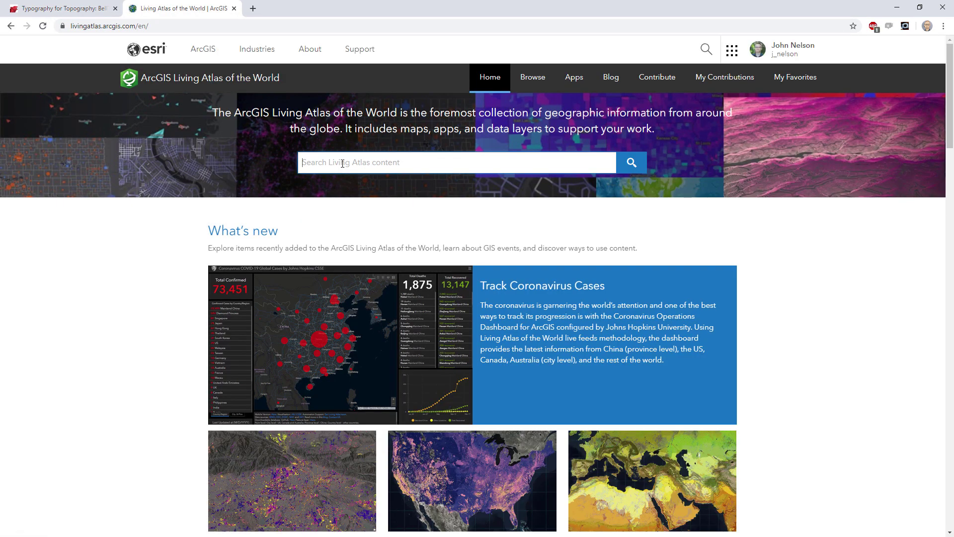
- Find the USGS Historical Topographic Map Explorer in the Living Atlas and open the application
click(343, 163)
text(usgs)
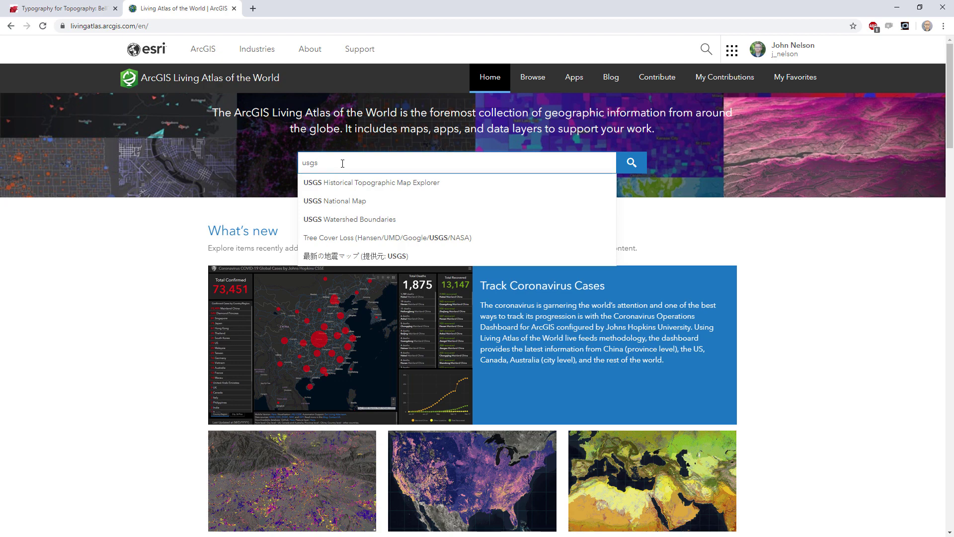
click(349, 183)
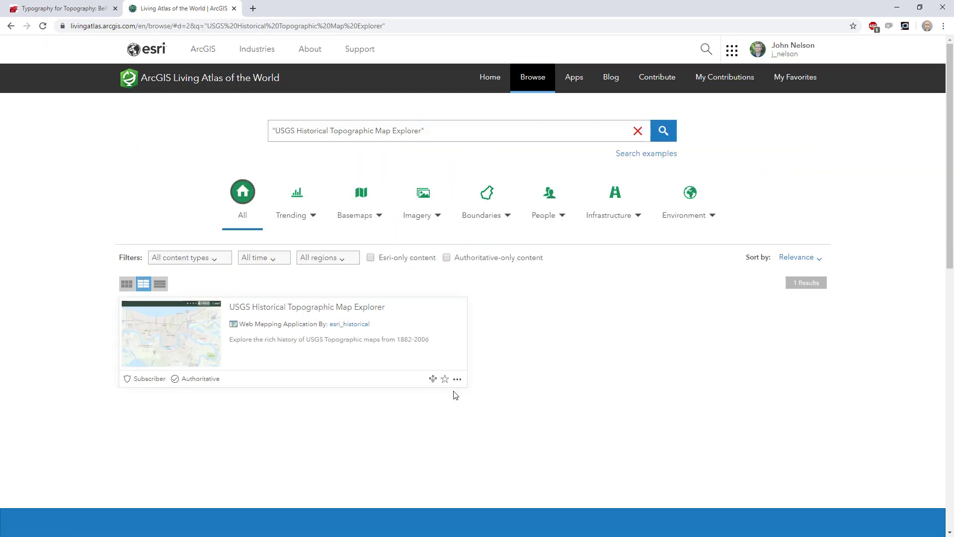
click(458, 380)
click(411, 401)
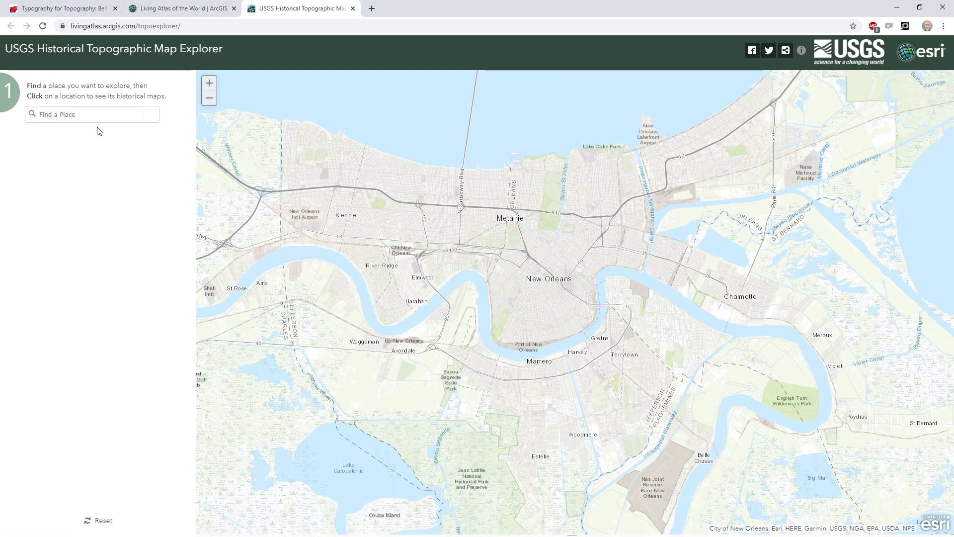
- Locate Evolution Valley, CA, USA in the topographic map explorer
click(90, 116)
text(evoluti)
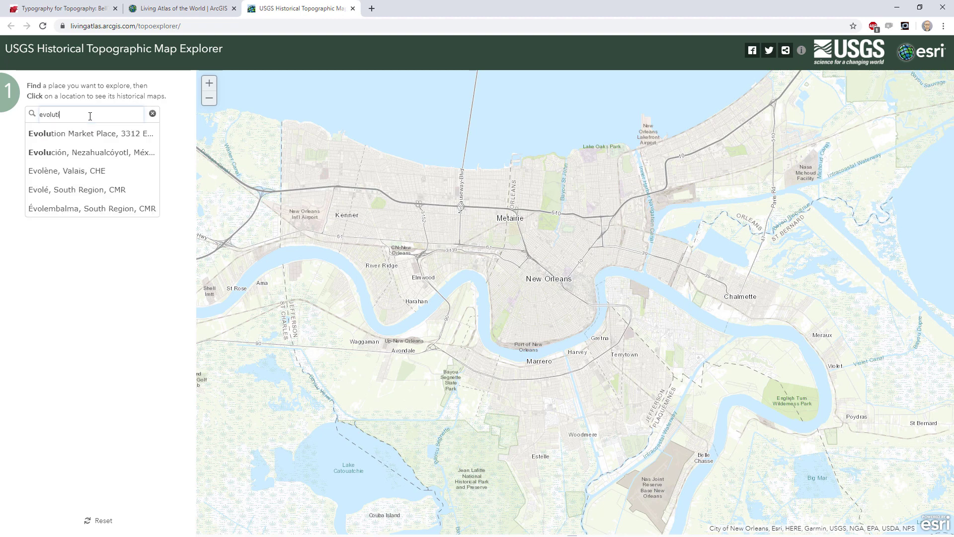
text(on valley)
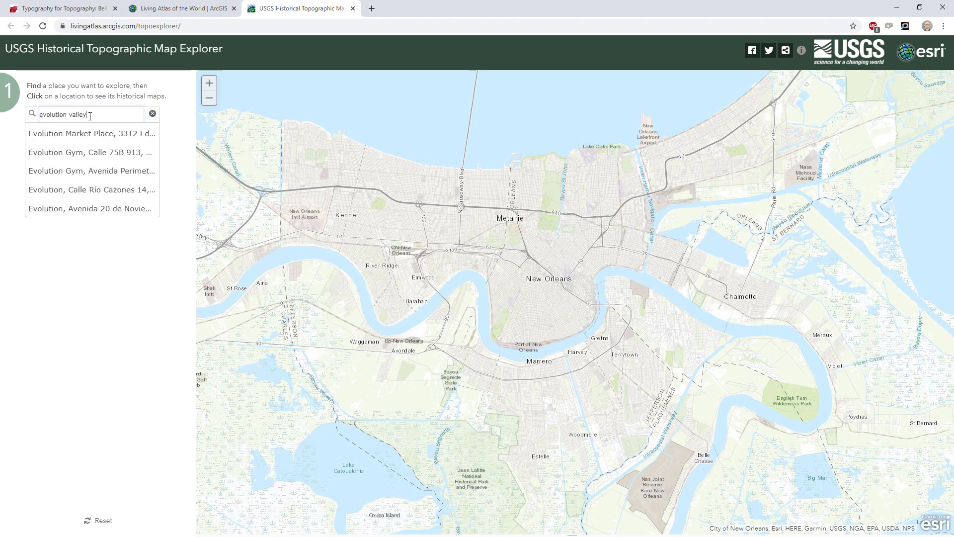
click(79, 134)
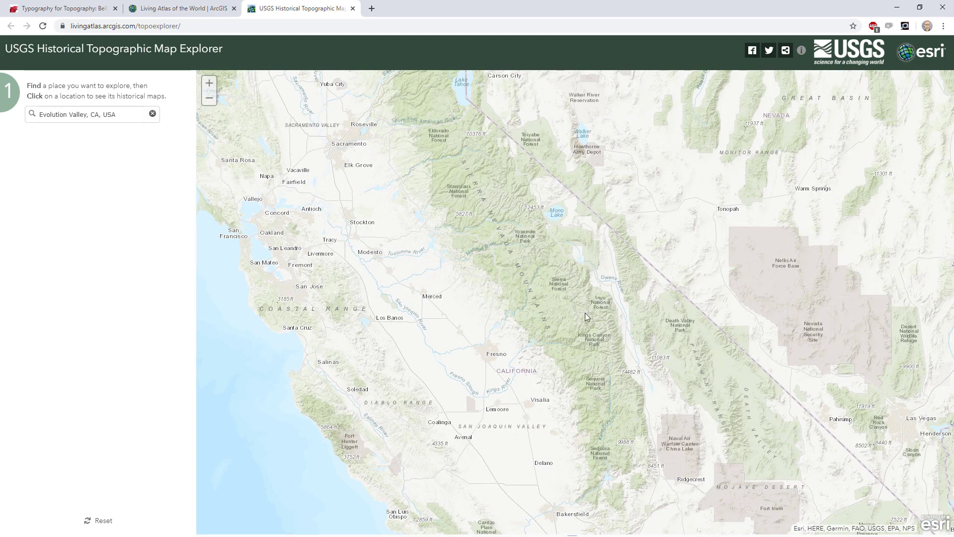
- Probe locations around Kings Canyon National Park for historical maps and overlay the 1912 Mt Goddard sheet at 1:125,000
scroll(601, 344, down, 5)
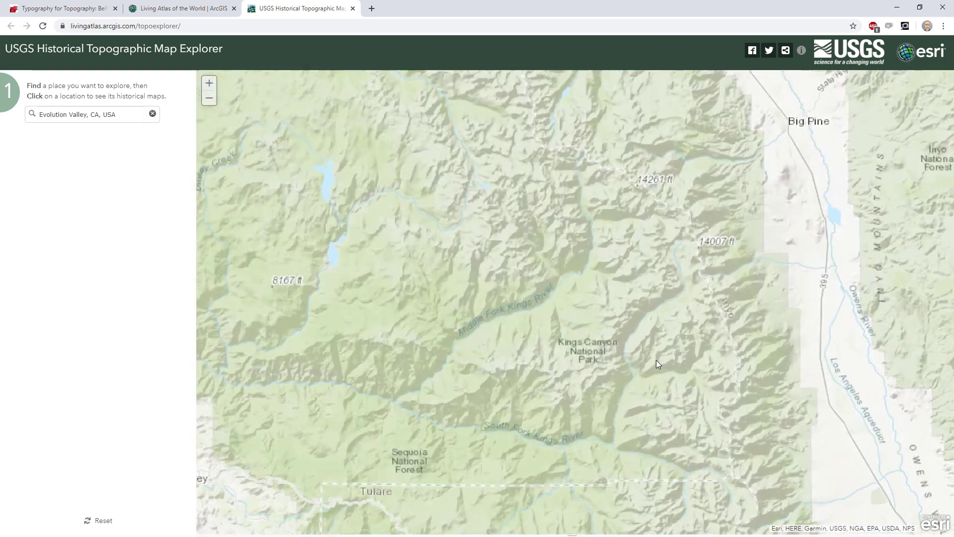
scroll(586, 322, down, 1)
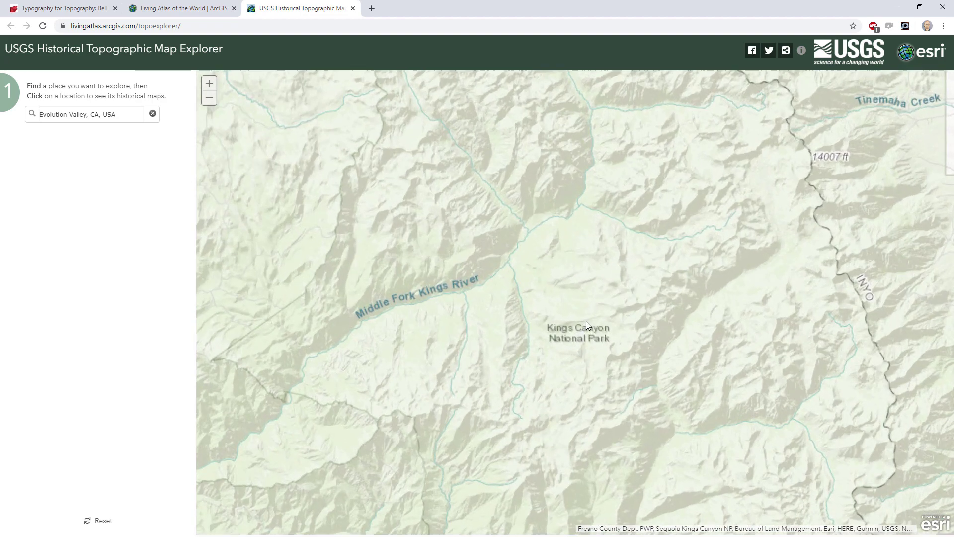
scroll(586, 323, up, 1)
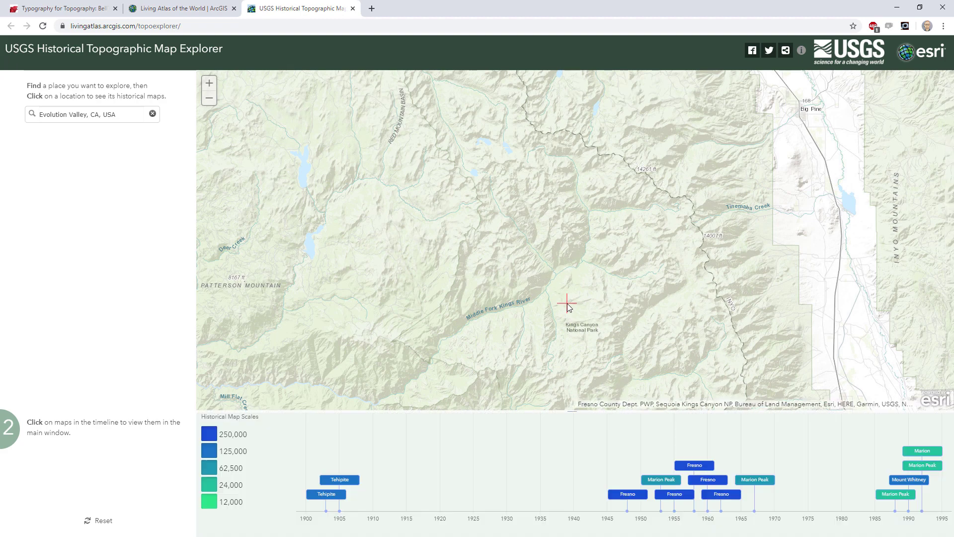
click(607, 344)
click(585, 324)
click(532, 329)
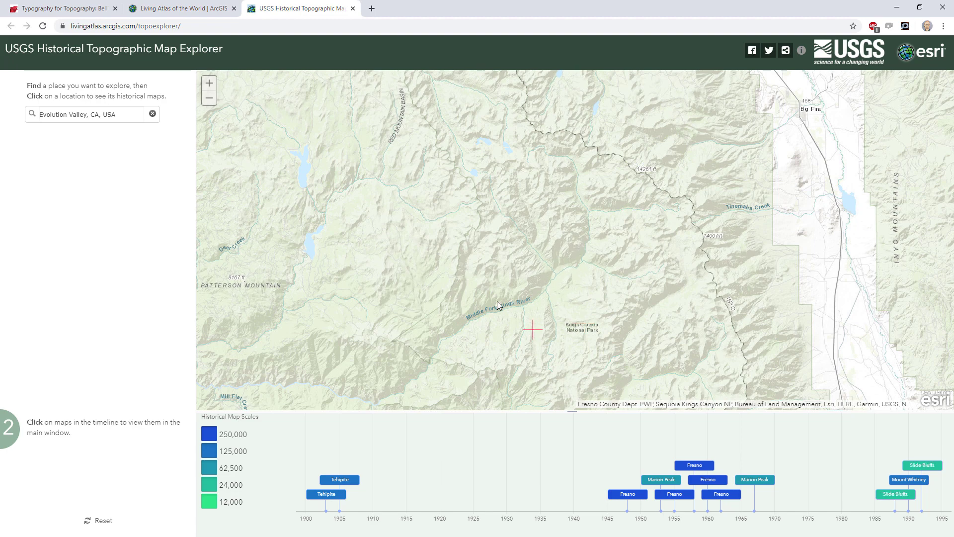
click(485, 283)
click(526, 234)
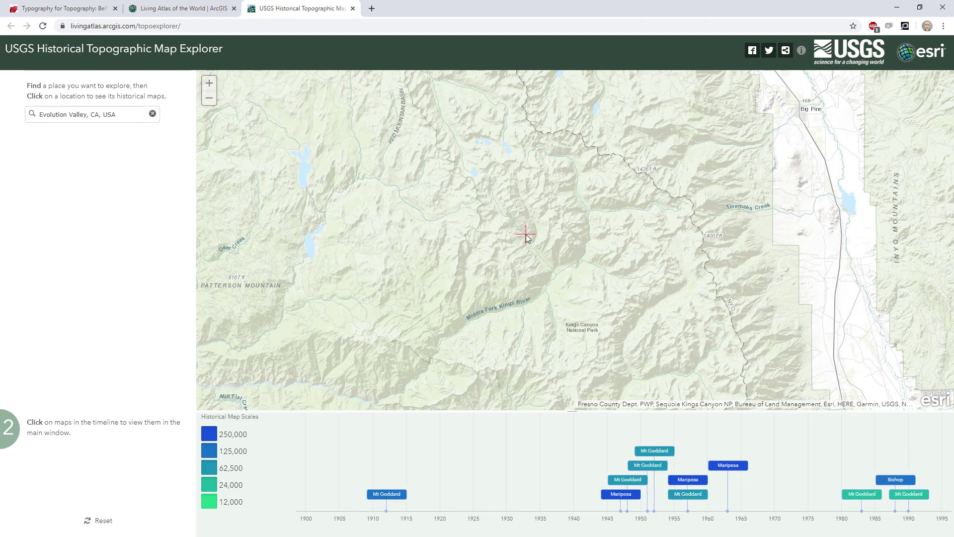
click(387, 494)
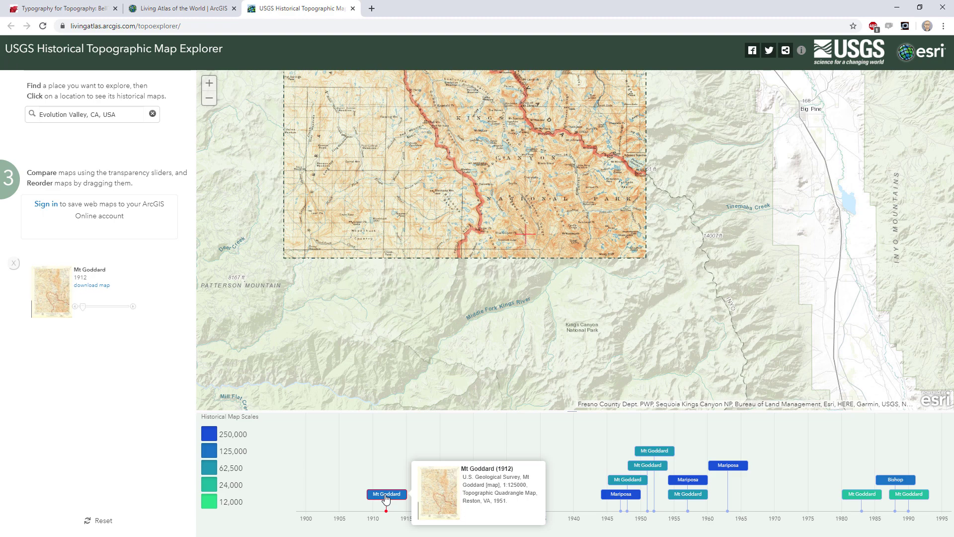
- Examine the lettering and linework of the 1912 Mt Goddard map up close around the Goddard Divide
drag(423, 178, 438, 324)
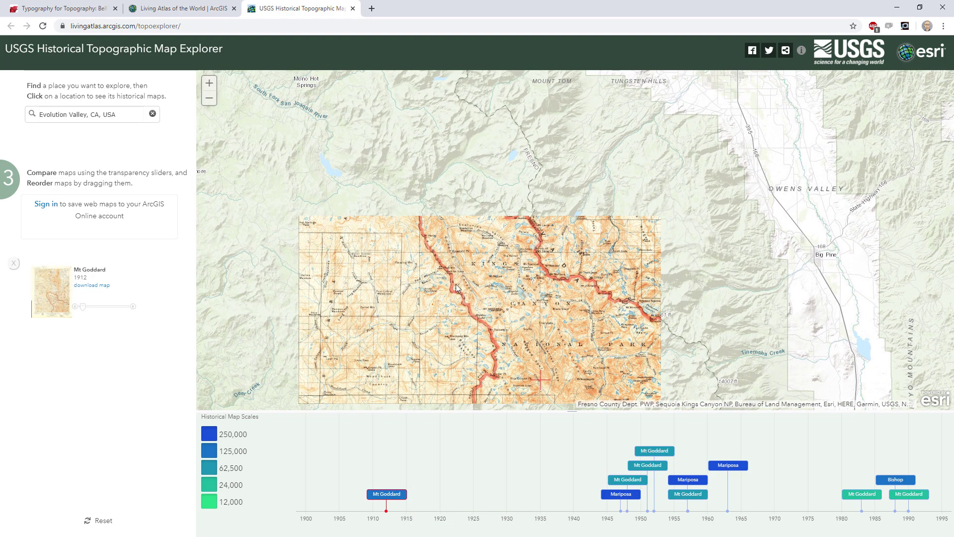
scroll(456, 287, up, 2)
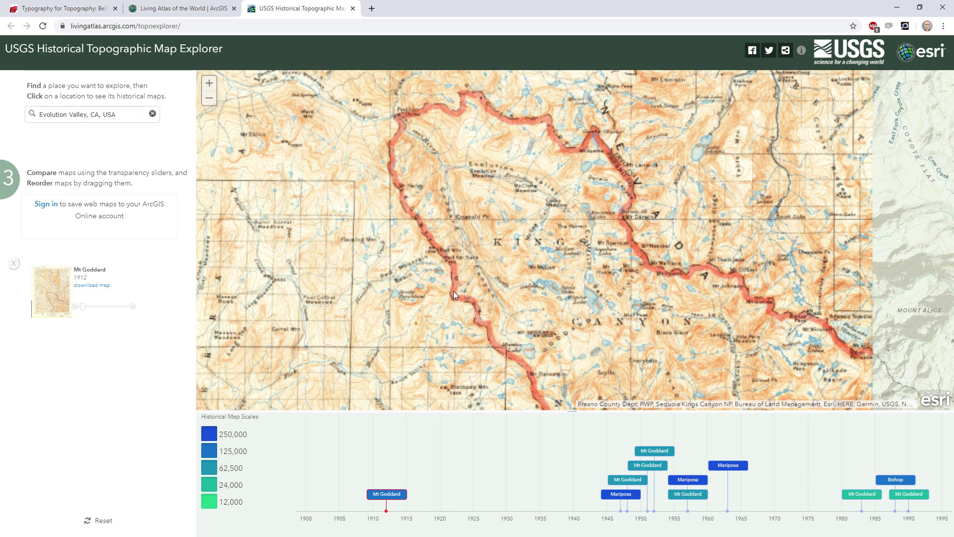
scroll(454, 295, up, 2)
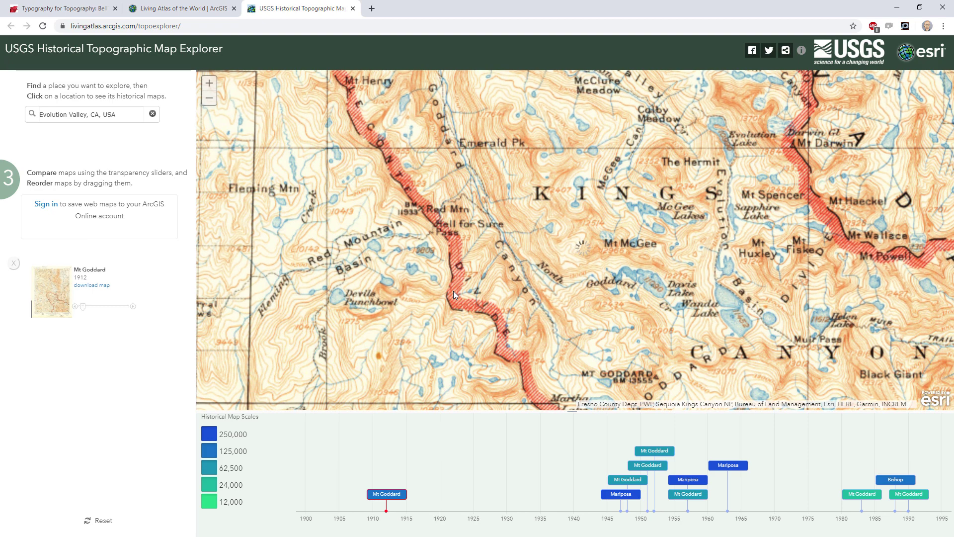
scroll(454, 294, up, 1)
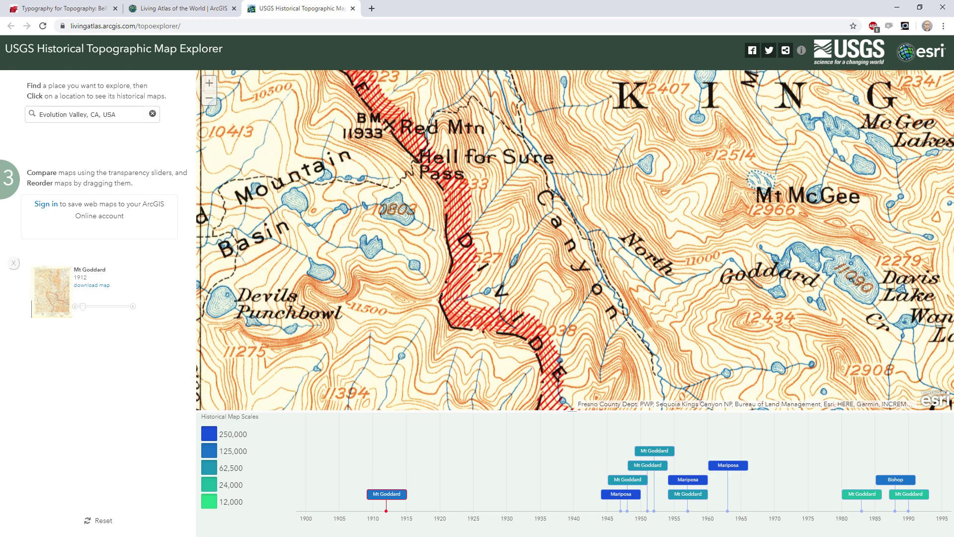
- Switch to ArcGIS Pro and add the USA Parks layer to the map from a Living Atlas search for "national parks"
key(alt+Tab)
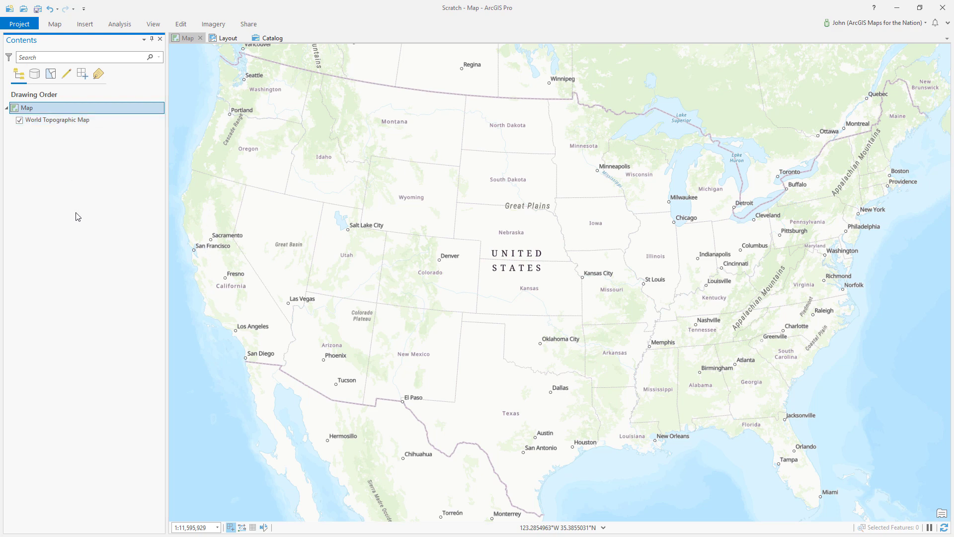
right_click(62, 108)
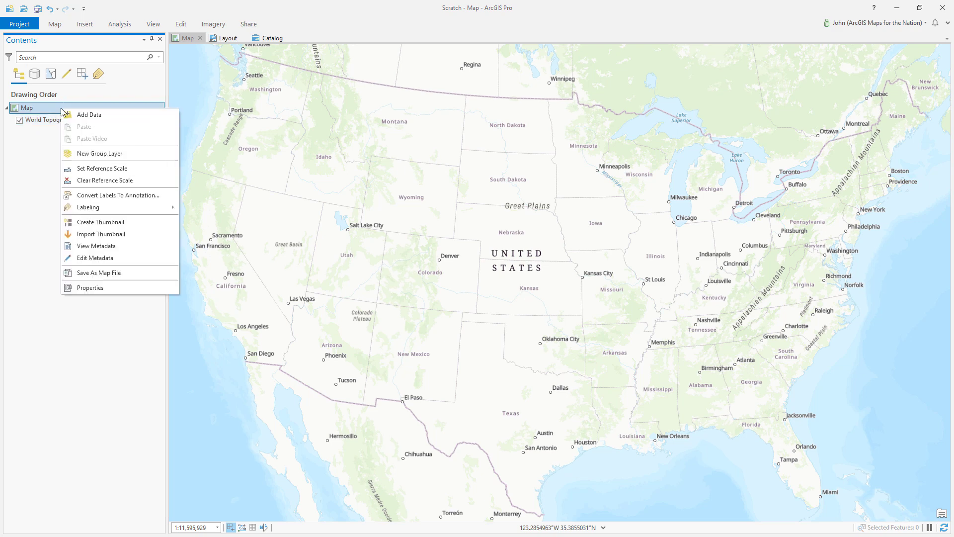
click(91, 117)
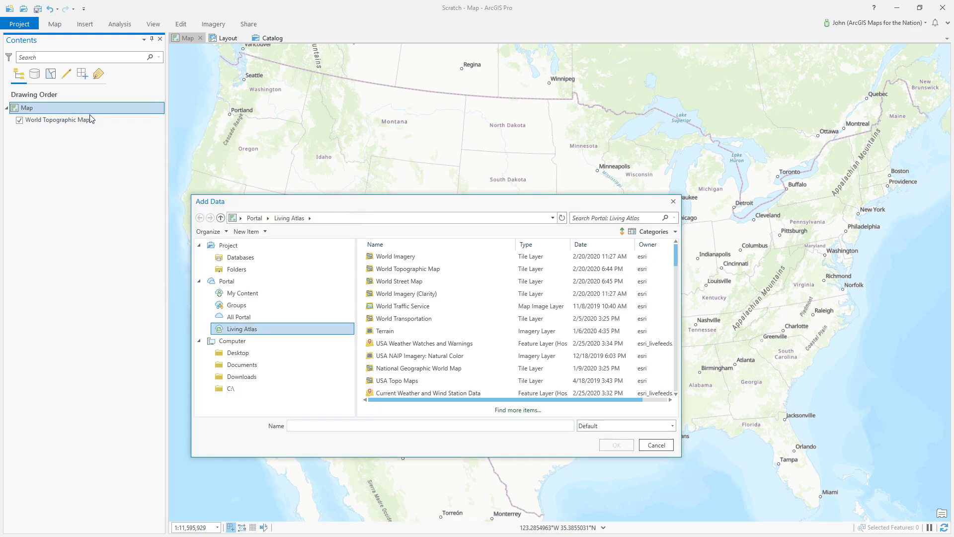
click(588, 218)
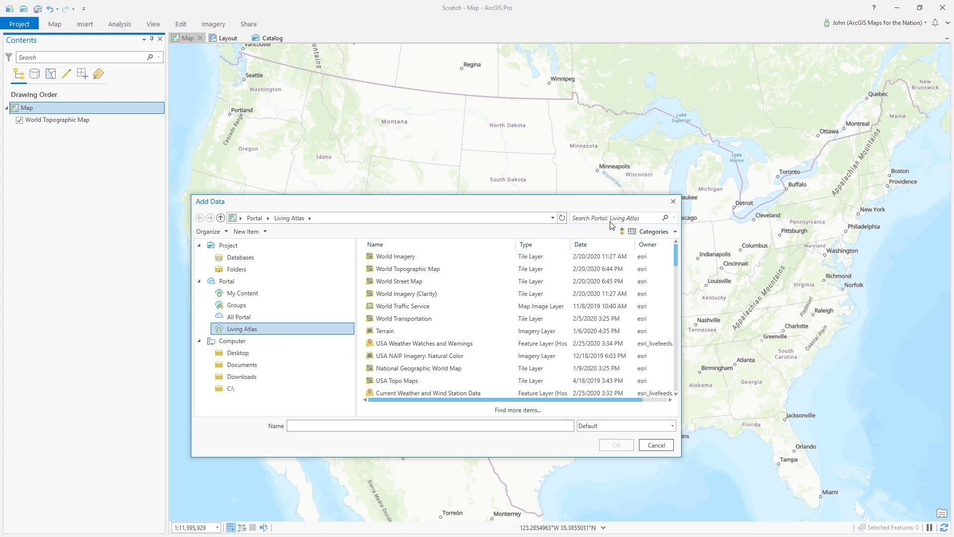
text(national parks)
key(Return)
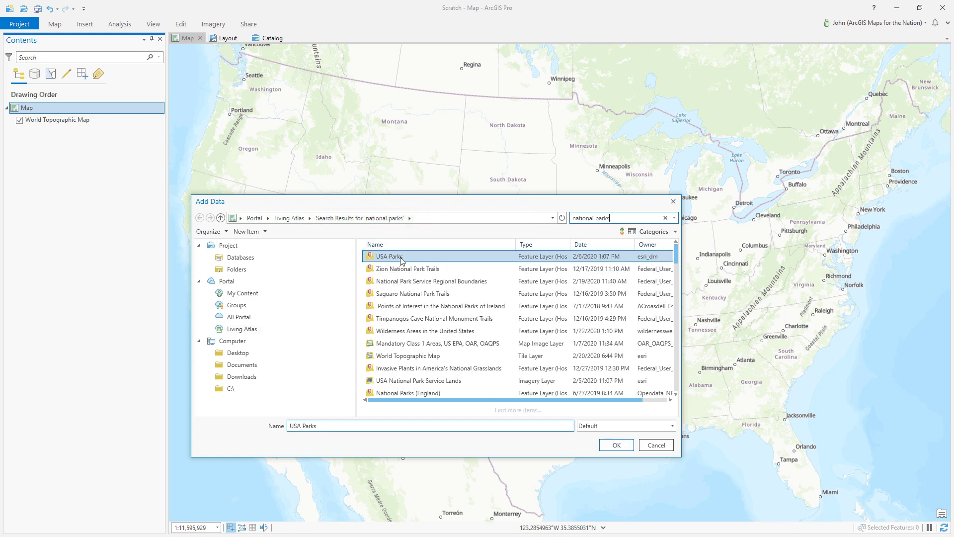
click(611, 445)
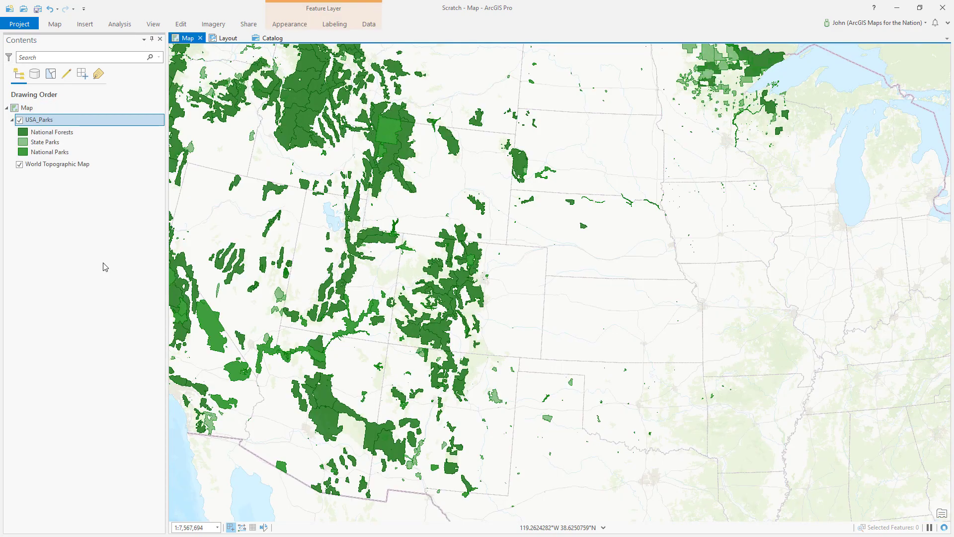
- Filter the USA_Parks layer with a definition query where Type is equal to D83
double_click(78, 125)
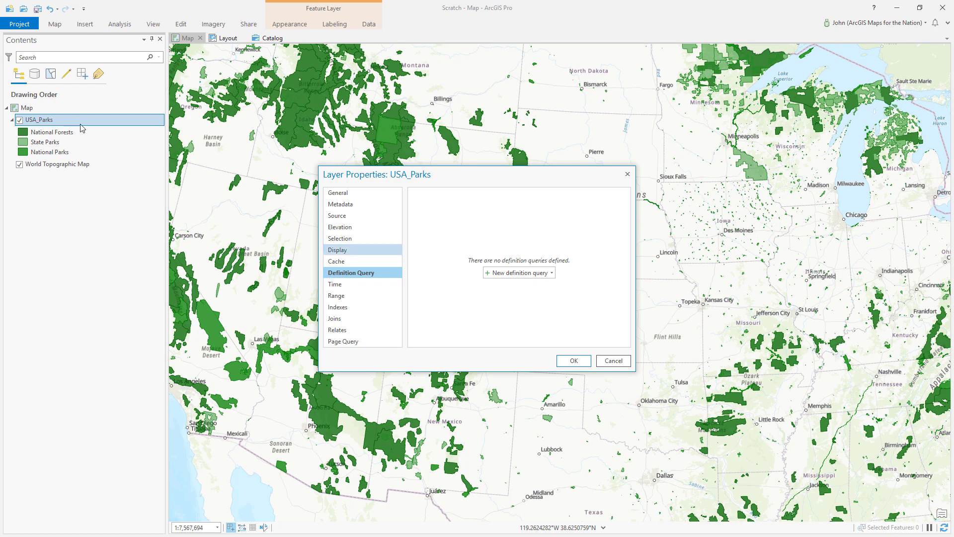
click(503, 274)
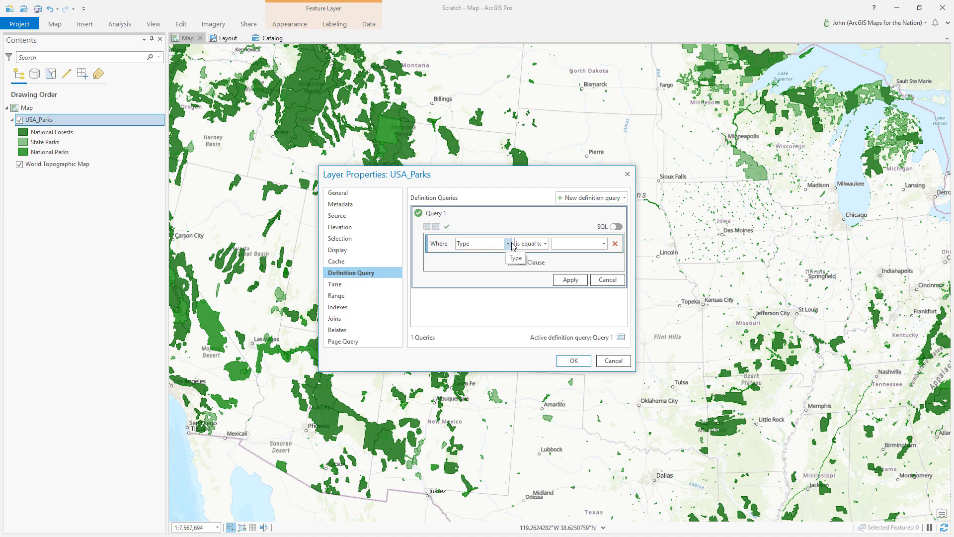
click(604, 244)
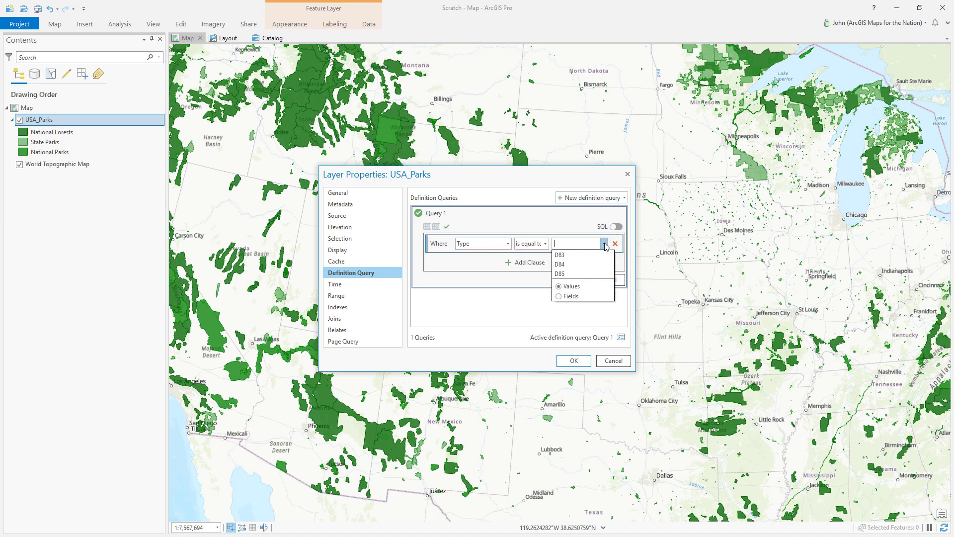
click(562, 256)
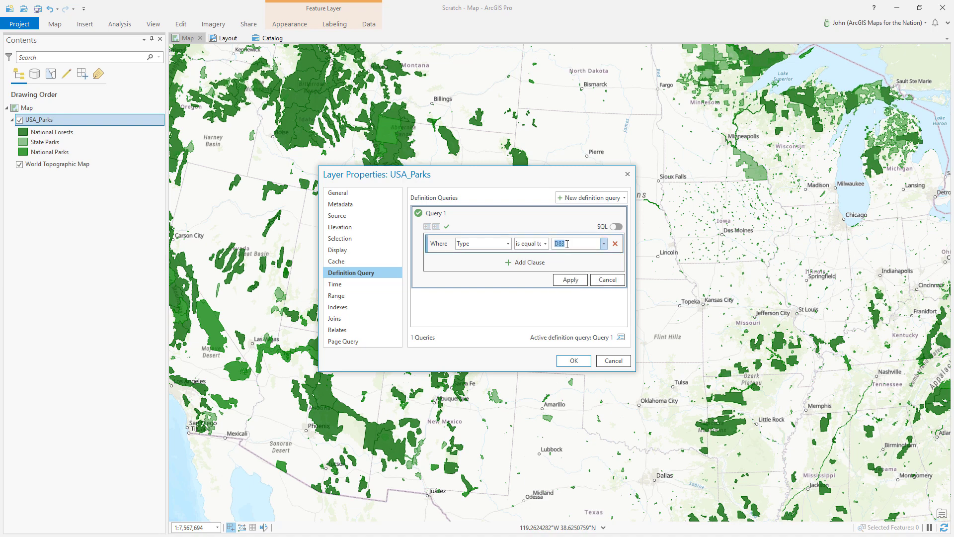
click(572, 278)
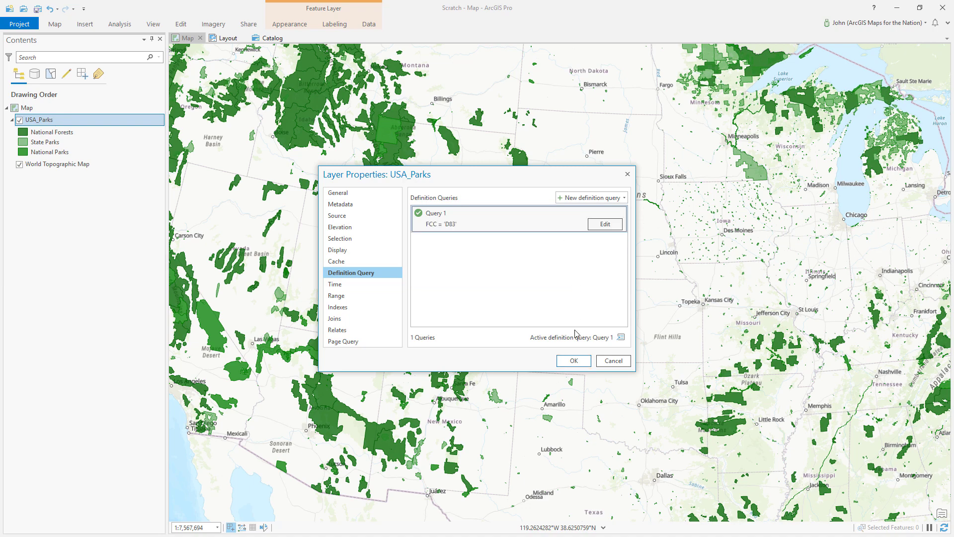
click(573, 361)
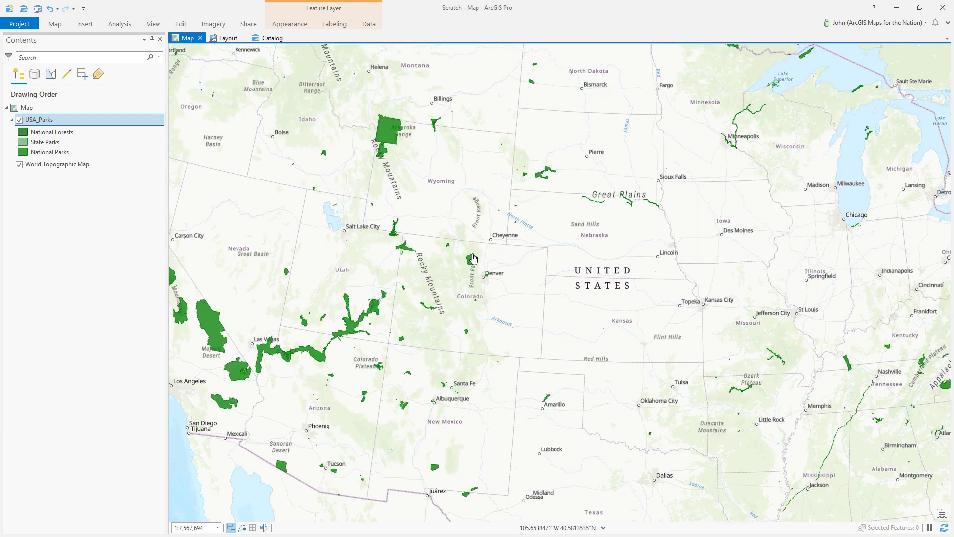
- Locate Kings Canyon and Sequoia National Parks in California's Sierra Nevada and examine the Kings Canyon park boundary
drag(327, 250, 414, 271)
drag(265, 308, 402, 332)
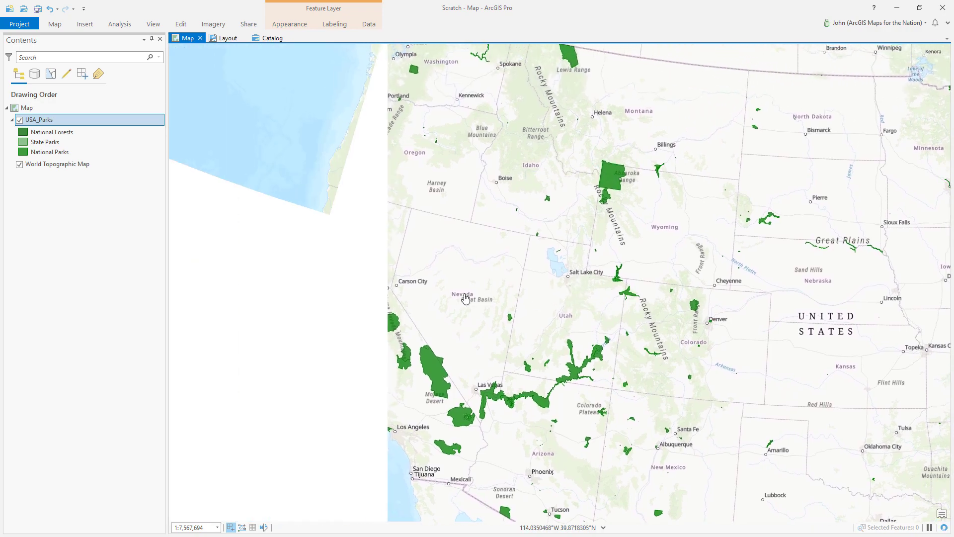
scroll(402, 332, up, 5)
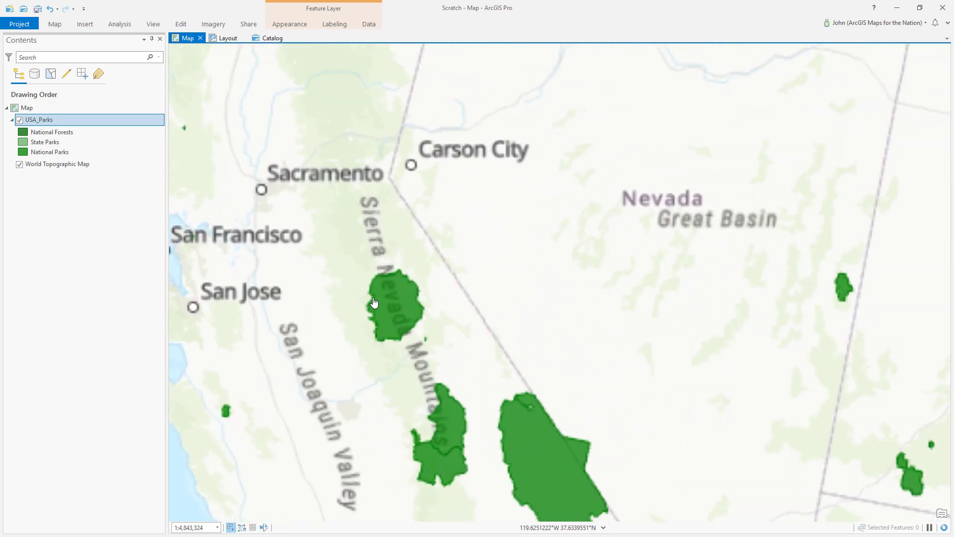
scroll(381, 304, up, 5)
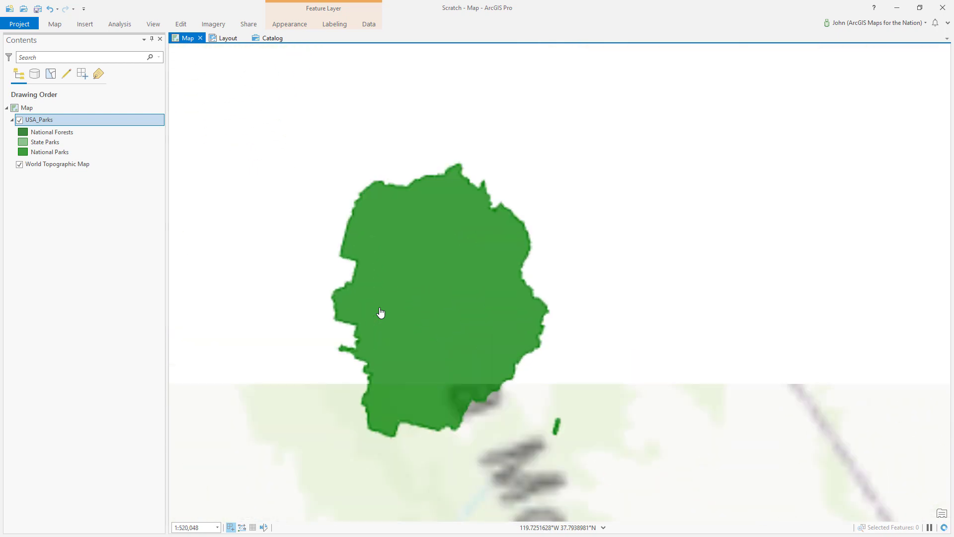
drag(550, 438, 434, 219)
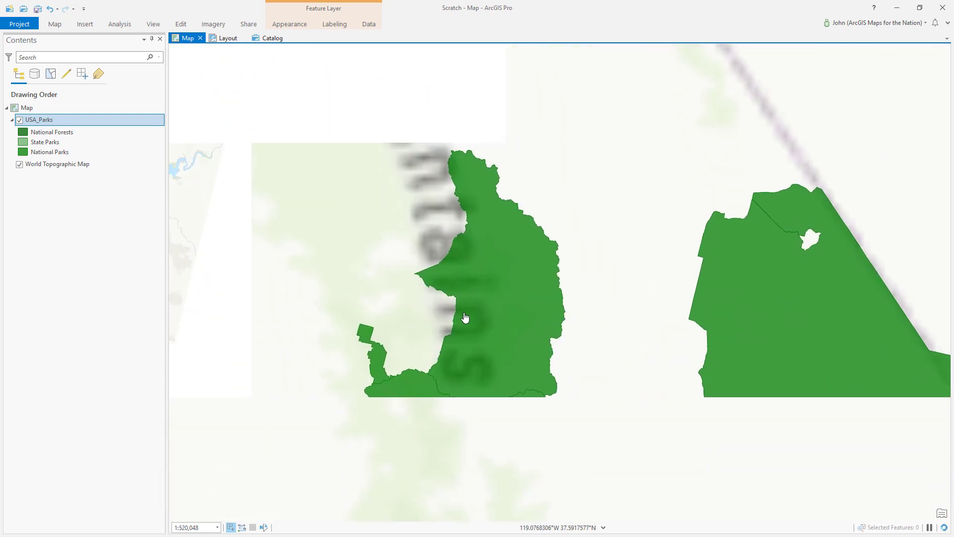
drag(588, 357, 605, 238)
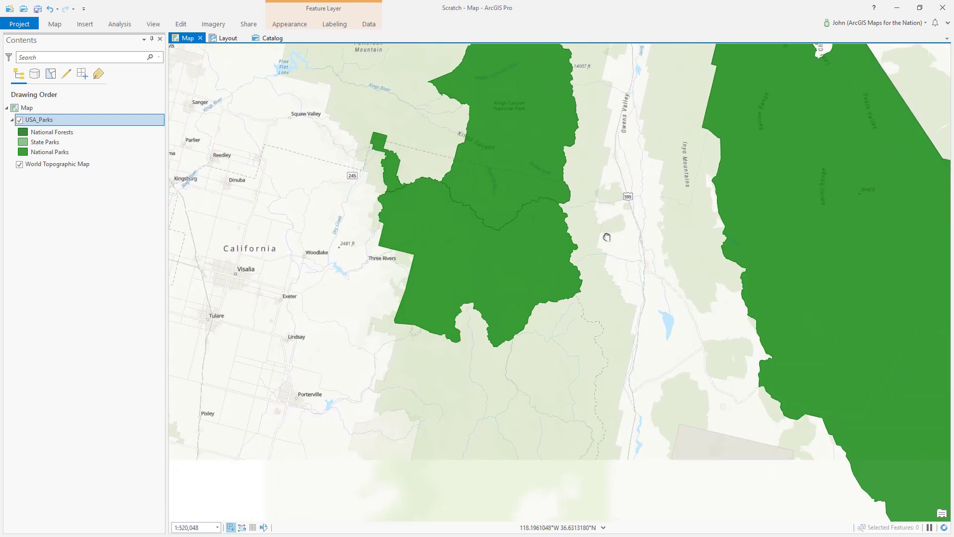
drag(625, 156, 604, 279)
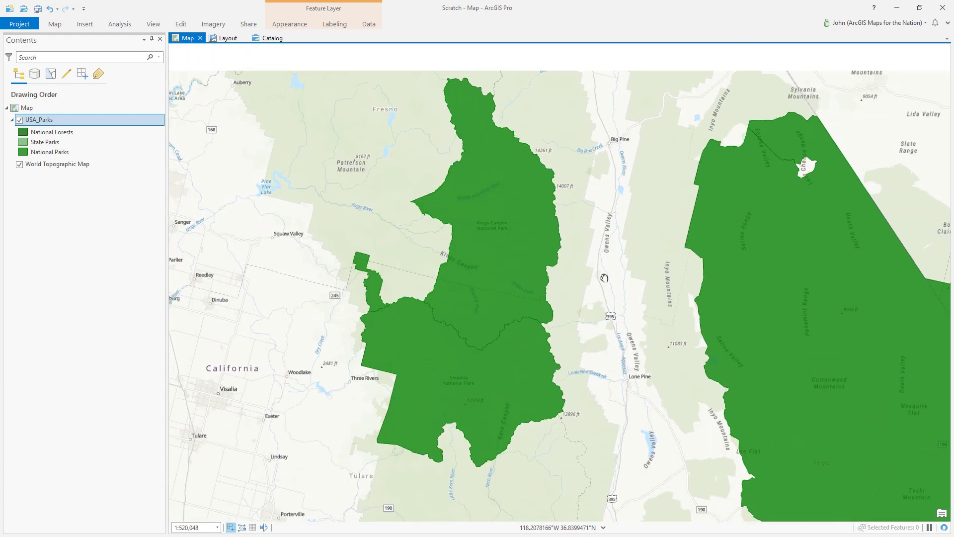
drag(552, 219, 627, 260)
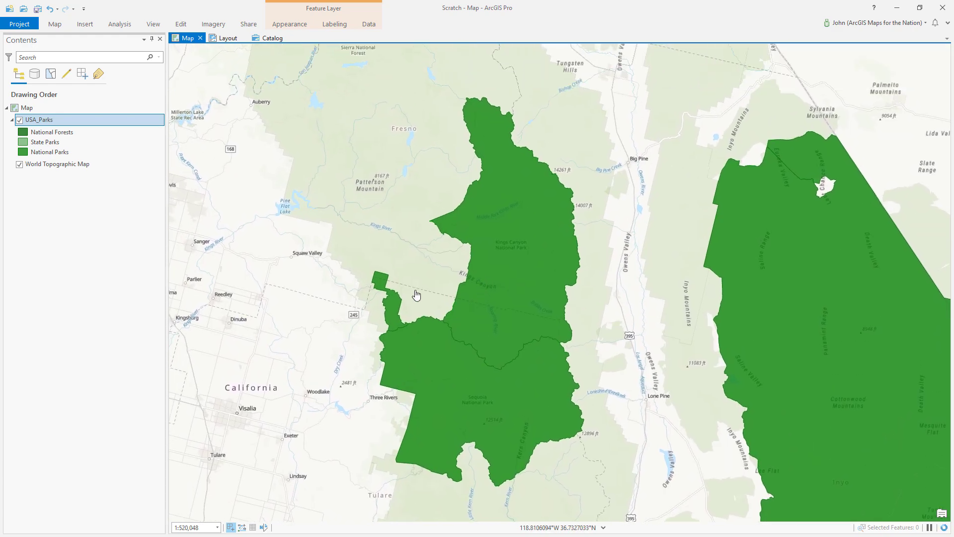
scroll(436, 295, up, 3)
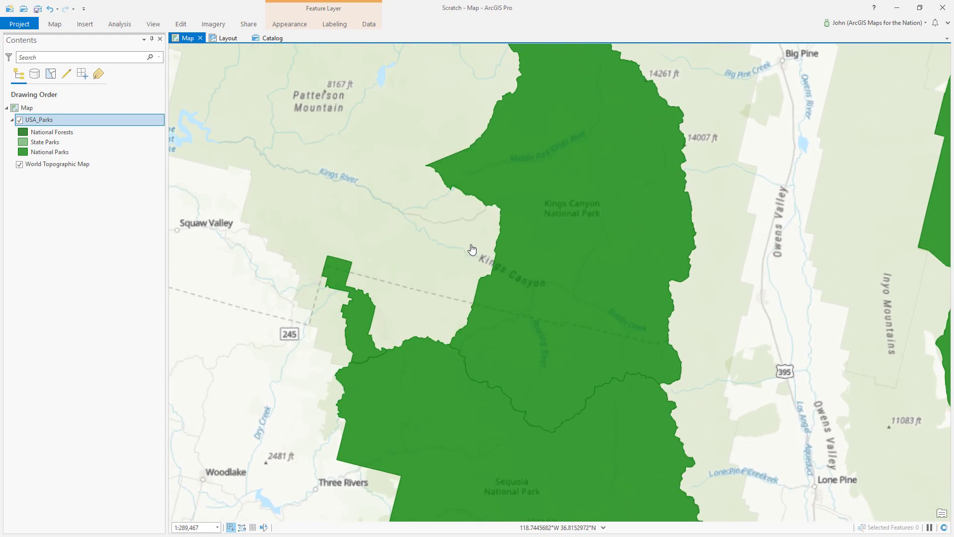
drag(471, 249, 411, 330)
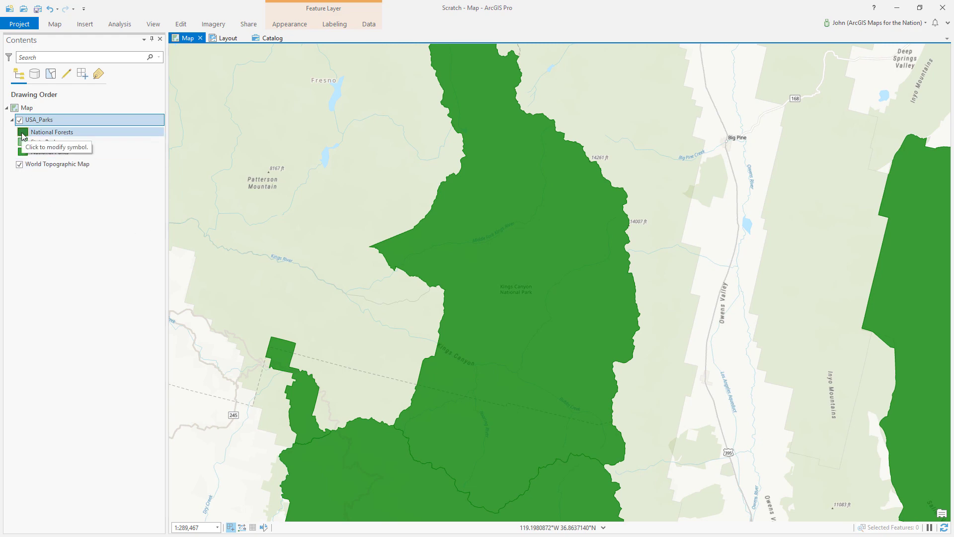
- Change the National Forests symbol's solid fill to a dark red hatched fill and apply it
click(22, 133)
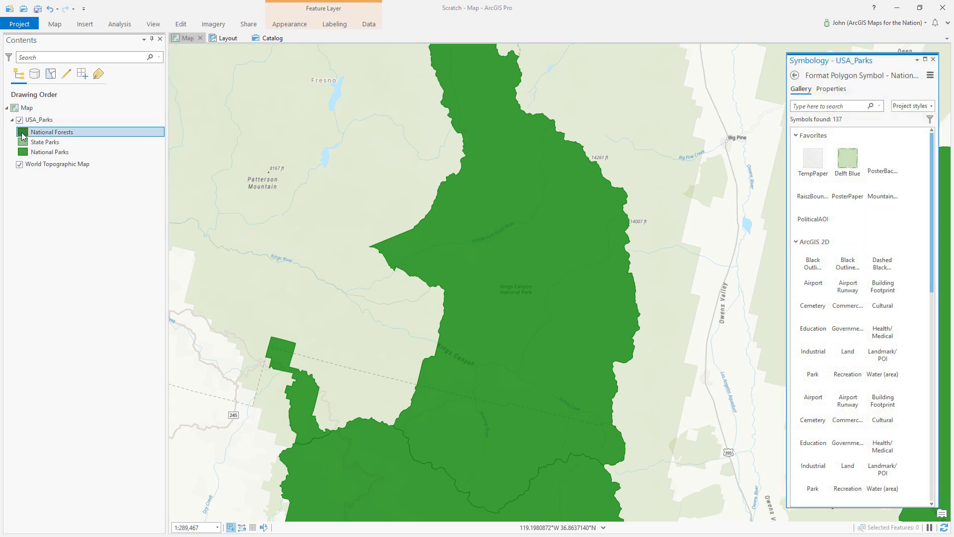
click(831, 89)
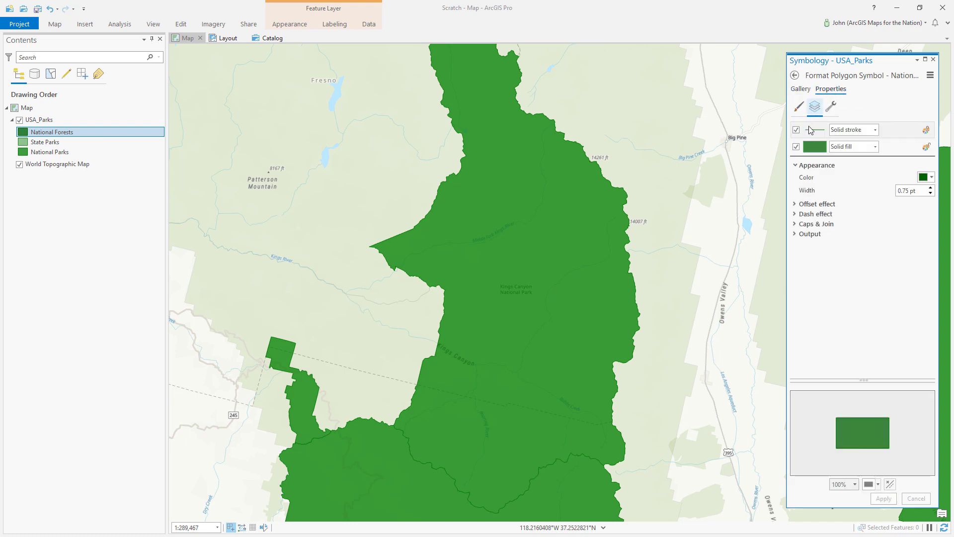
click(908, 134)
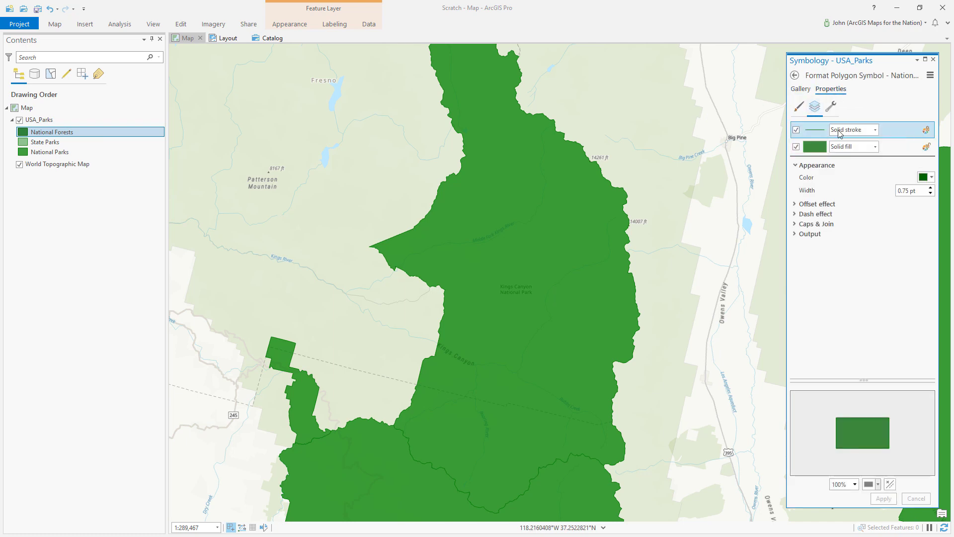
shift+click(888, 151)
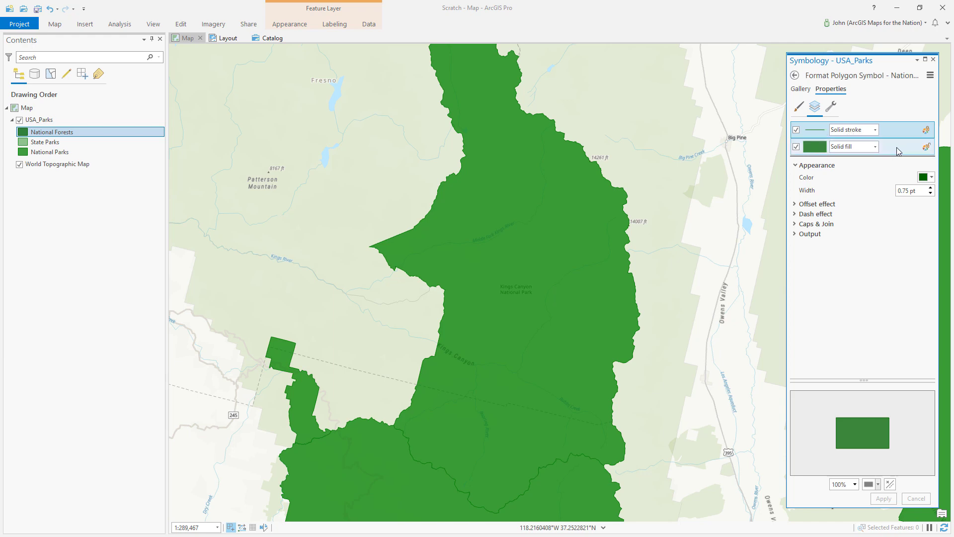
click(896, 152)
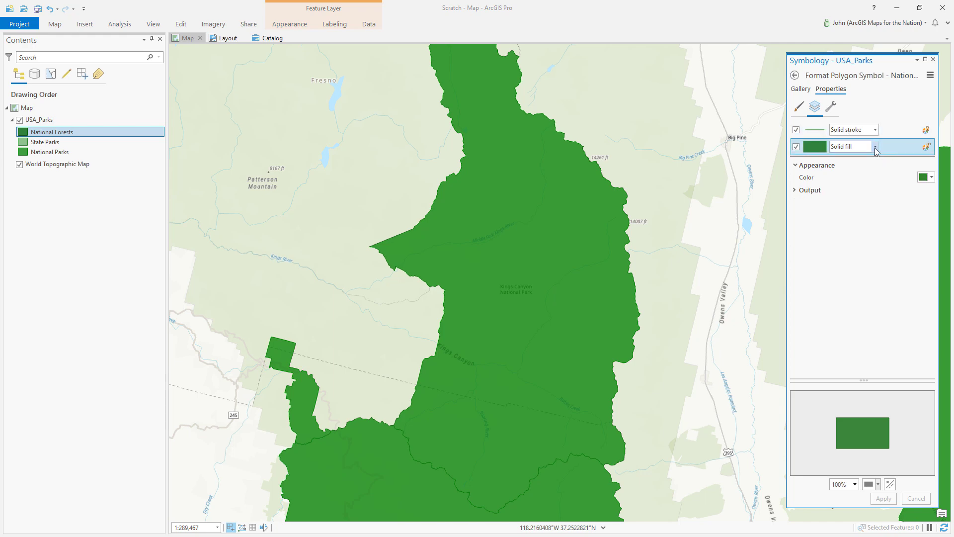
click(875, 148)
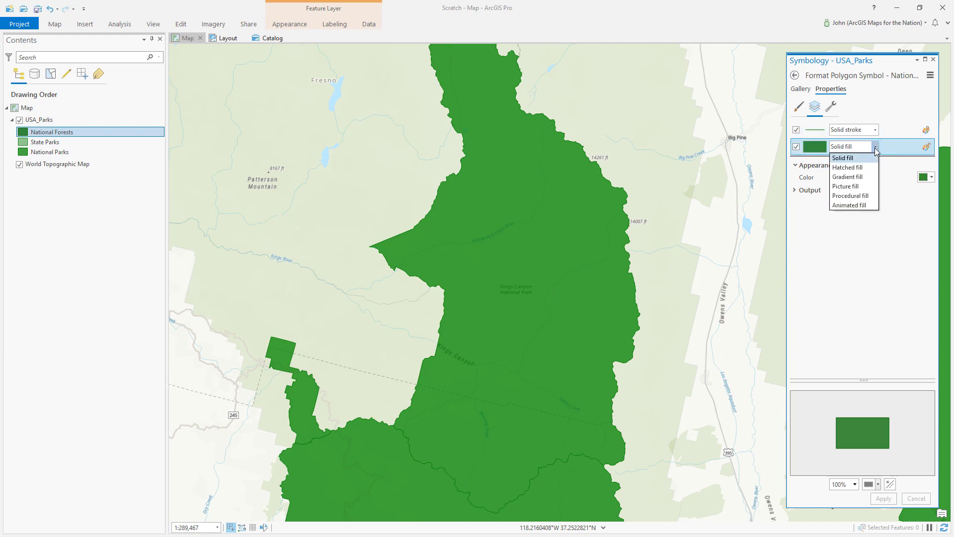
click(851, 167)
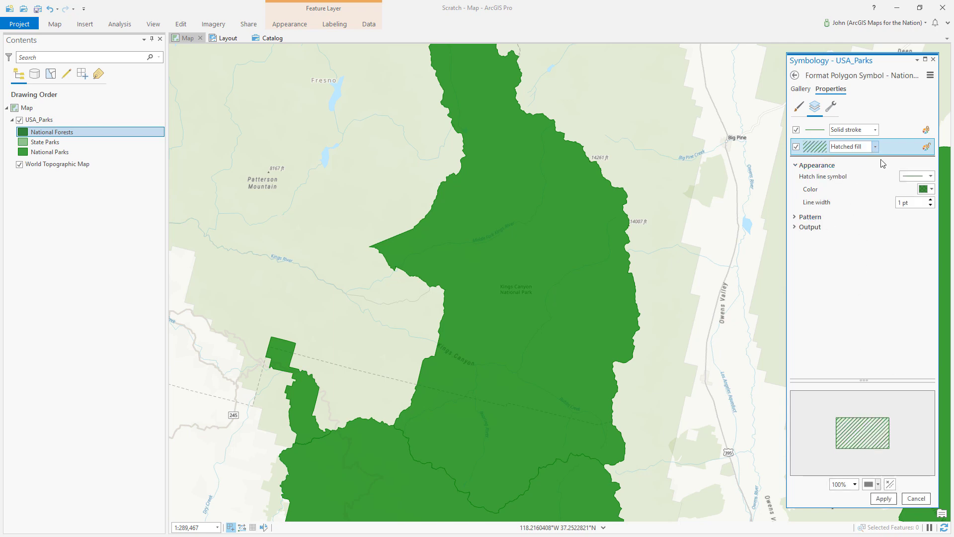
click(923, 190)
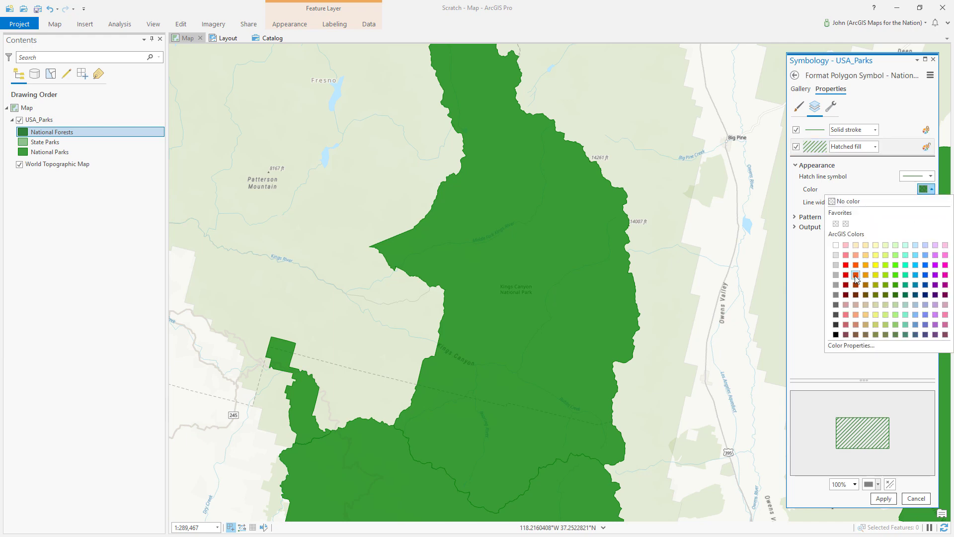
click(846, 284)
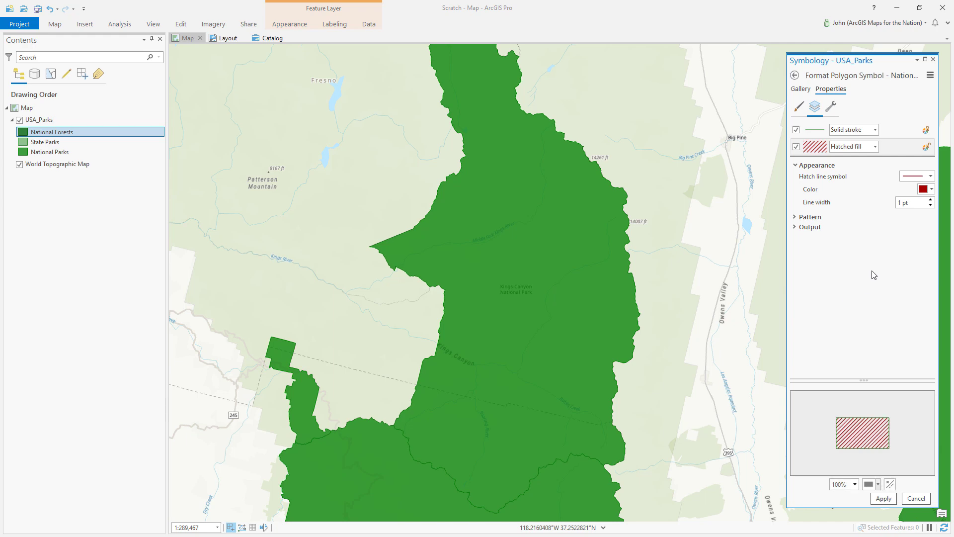
click(884, 498)
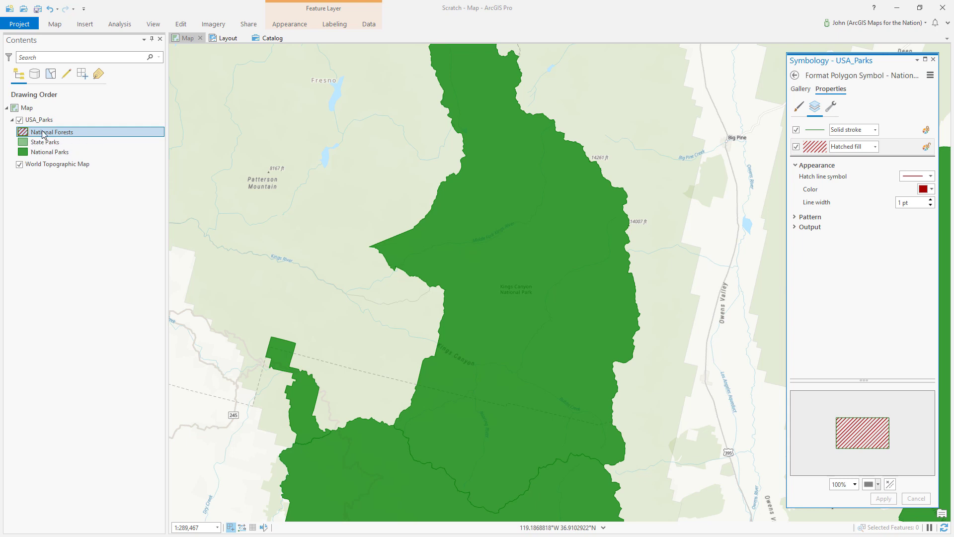
- Give the National Parks symbol a hatched fill in dark red and apply it
click(23, 151)
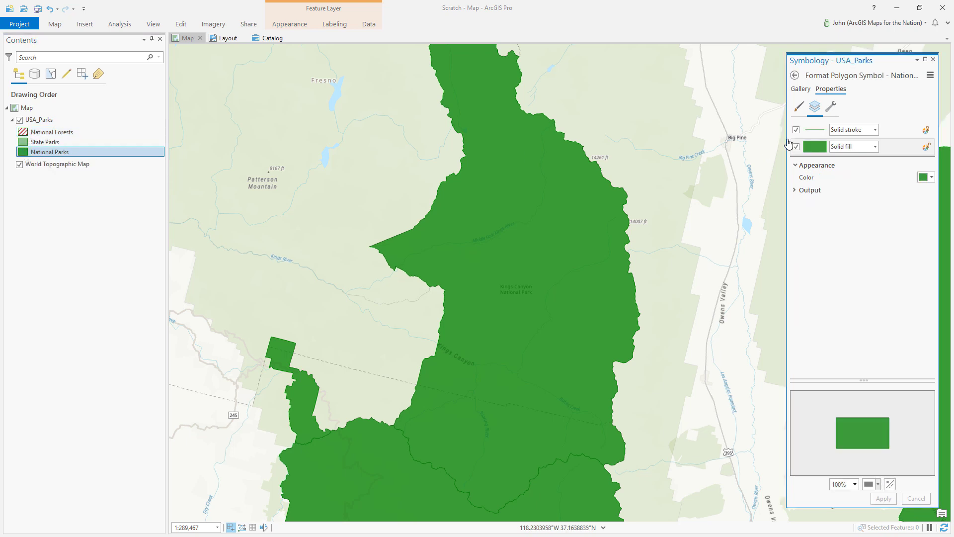
click(876, 147)
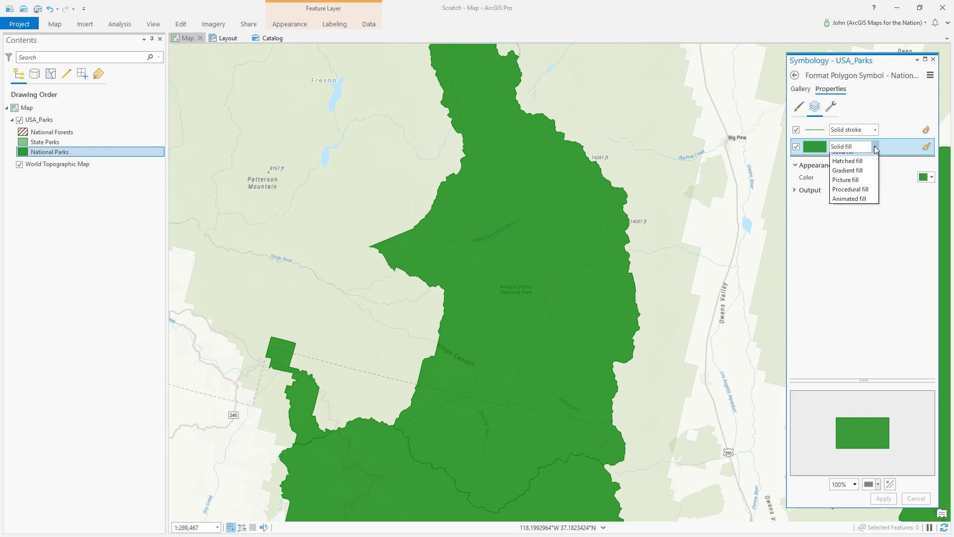
click(848, 167)
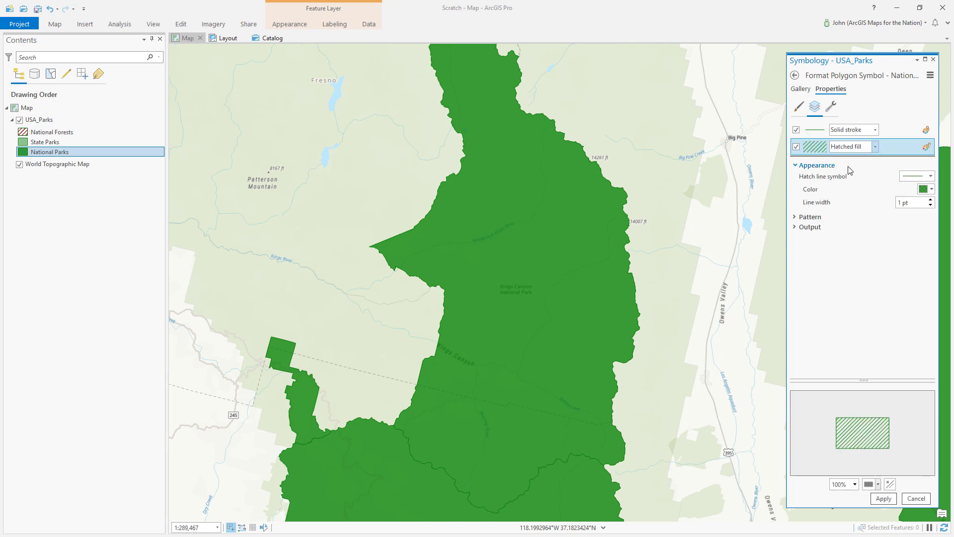
click(924, 189)
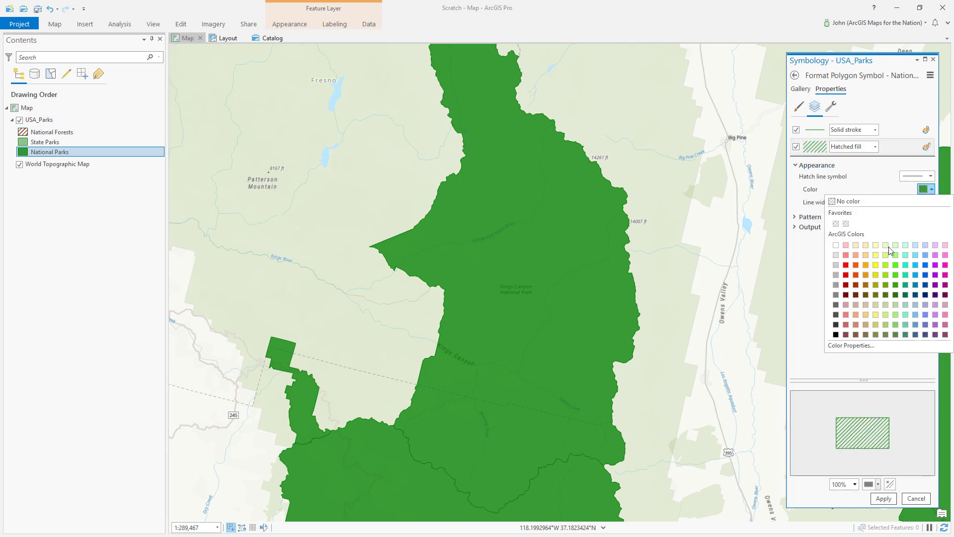
click(847, 285)
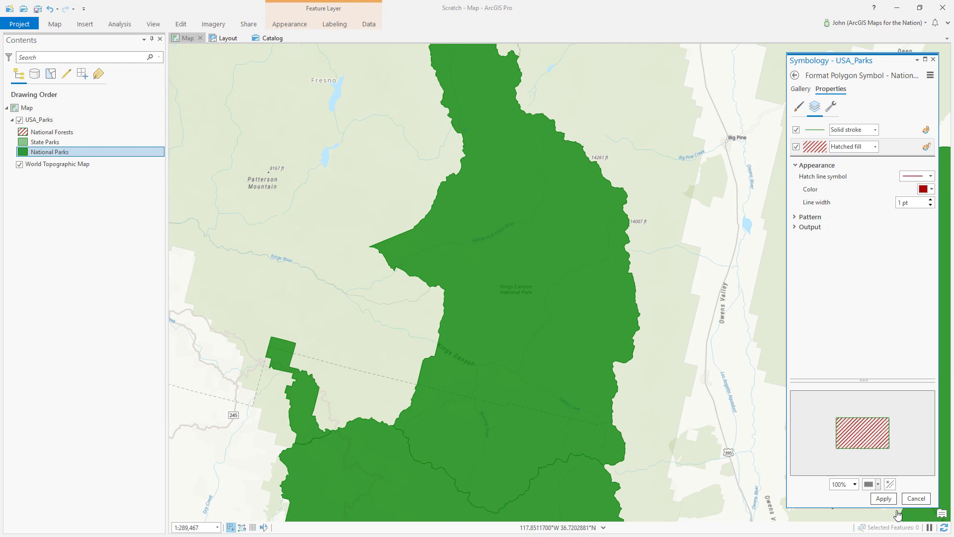
click(884, 499)
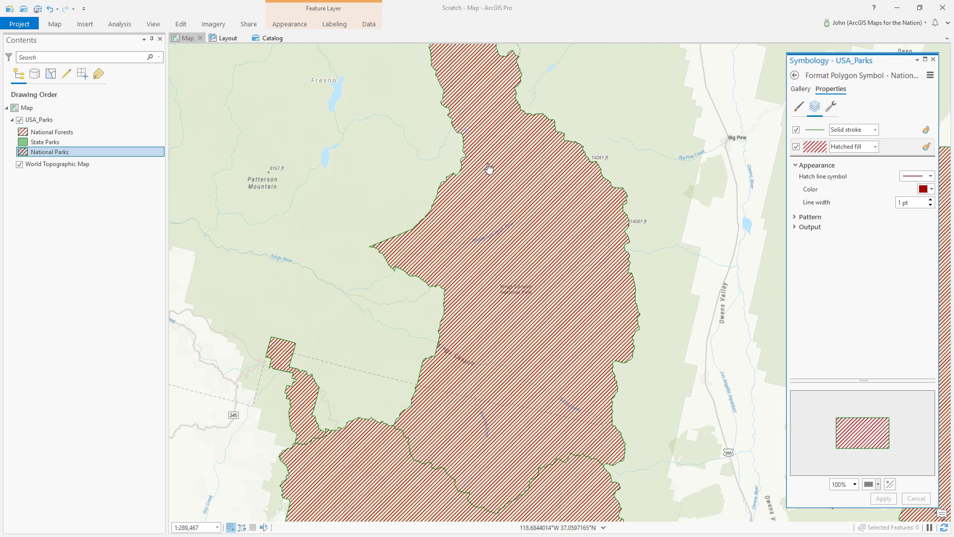
- Add a Donut effect to the National Parks hatched fill layer with a width of 7 pt and apply it
click(831, 107)
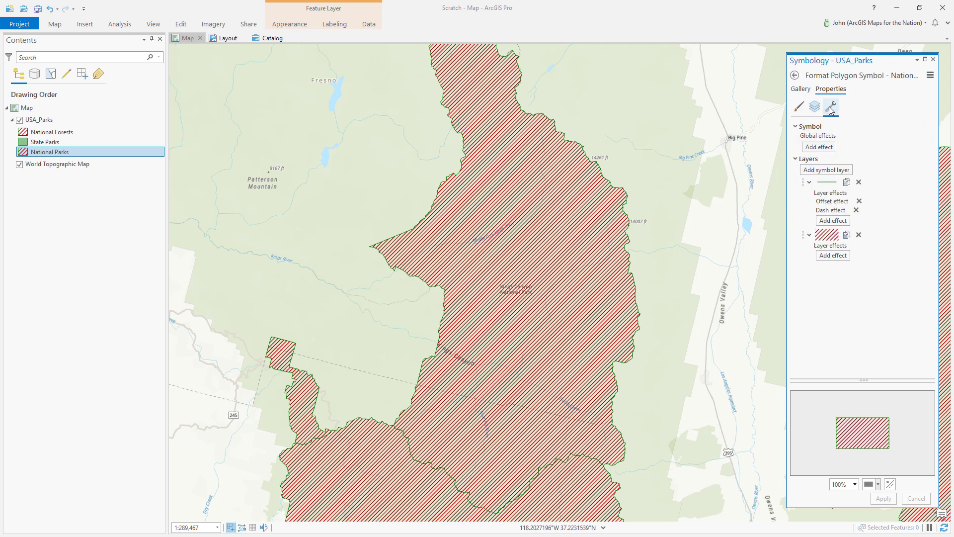
click(833, 255)
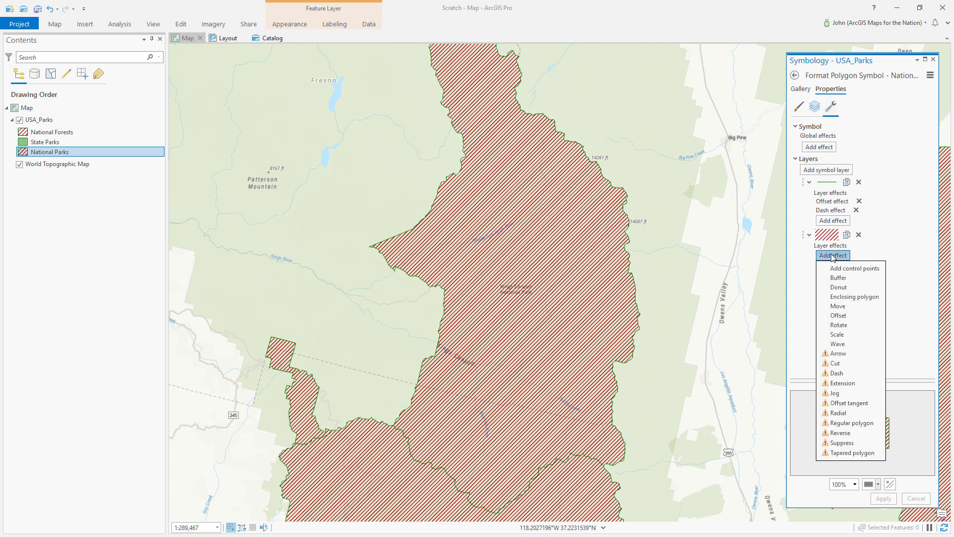
click(837, 287)
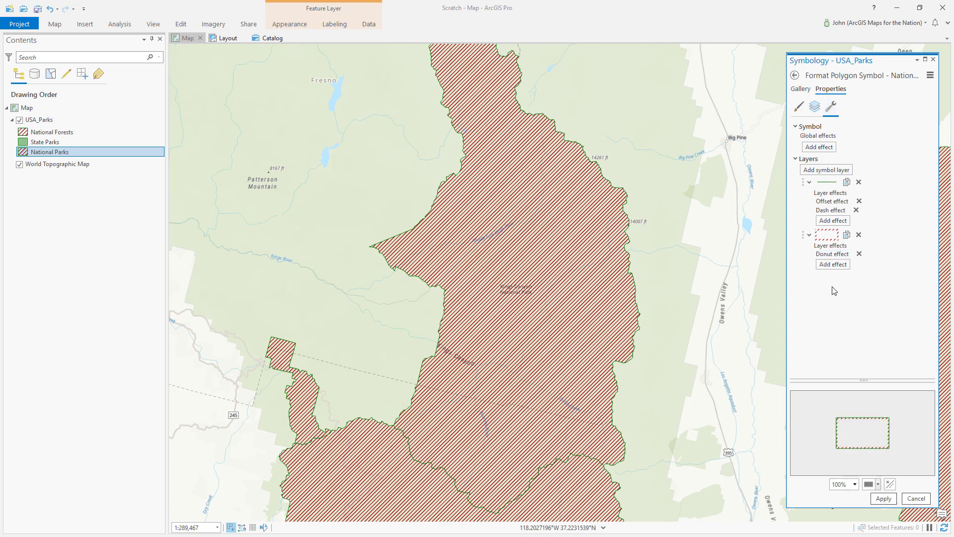
click(815, 106)
click(894, 149)
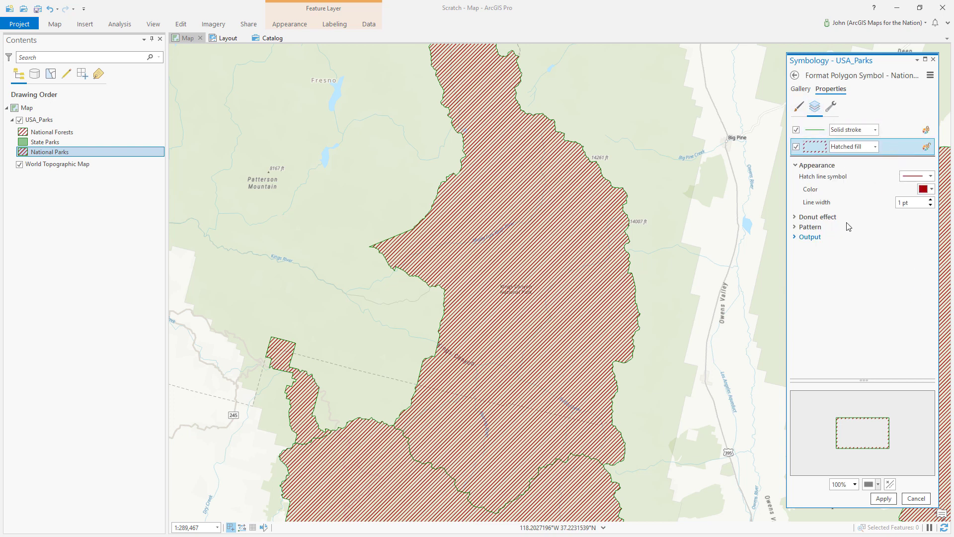
click(818, 216)
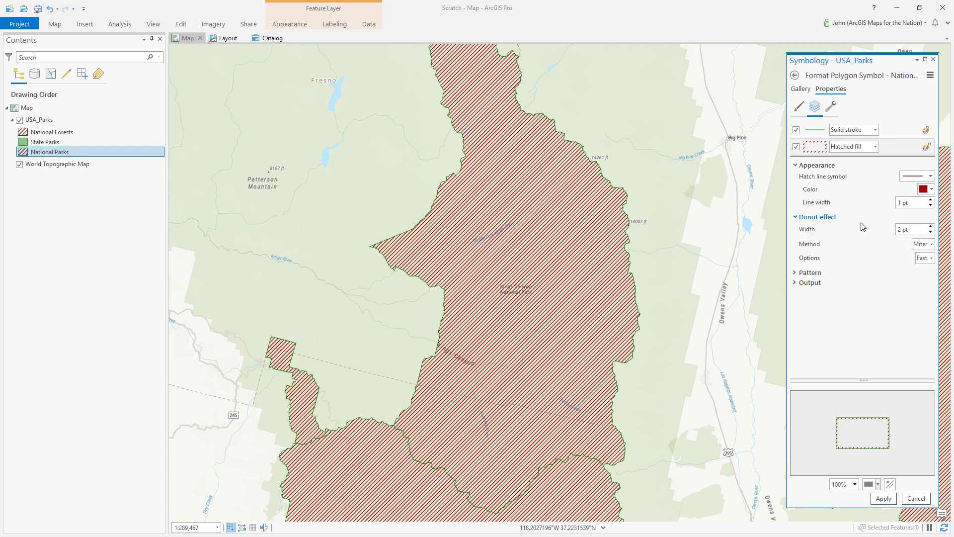
click(931, 226)
click(884, 499)
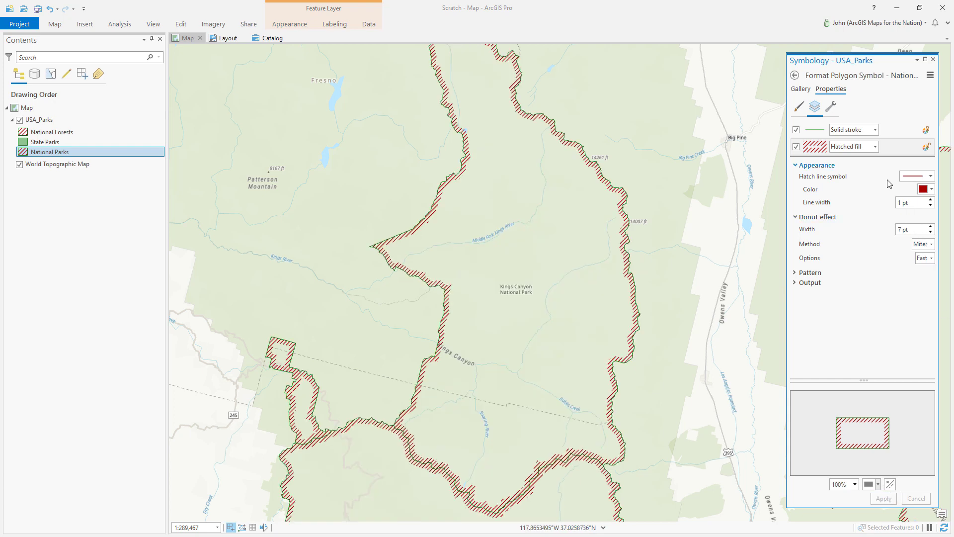
- Set the National Parks hatch pattern separation to 3 pt, apply it and inspect the Kings Canyon boundary up close
click(834, 277)
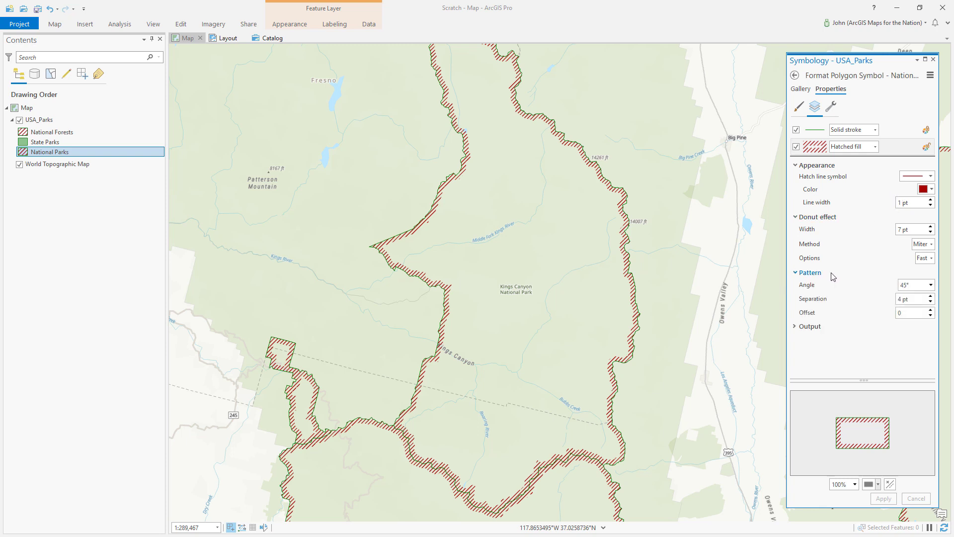
click(931, 301)
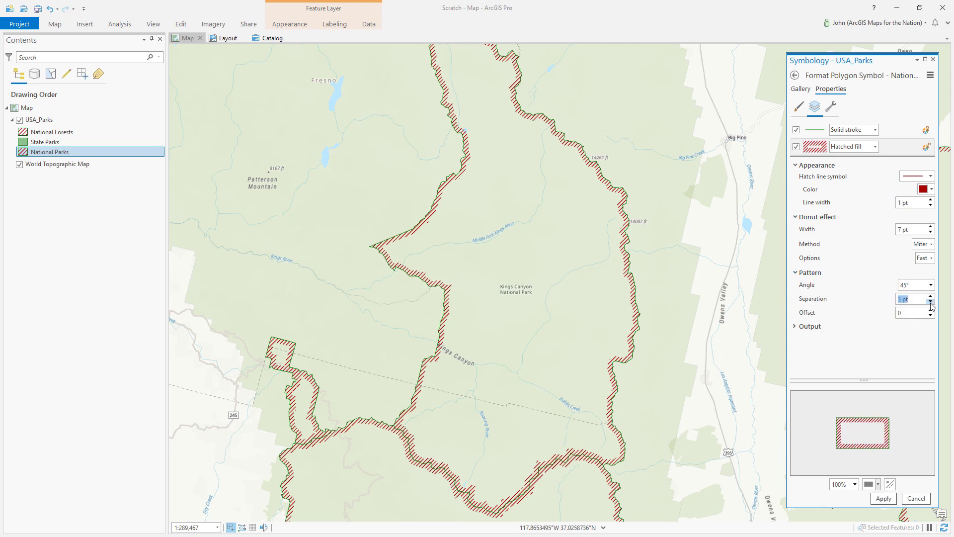
click(888, 500)
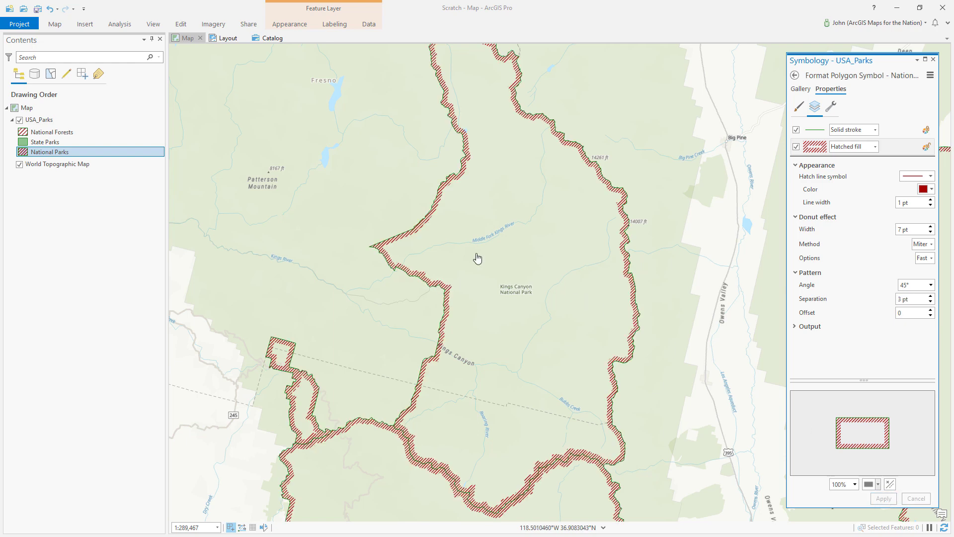
scroll(405, 255, up, 3)
scroll(378, 235, up, 3)
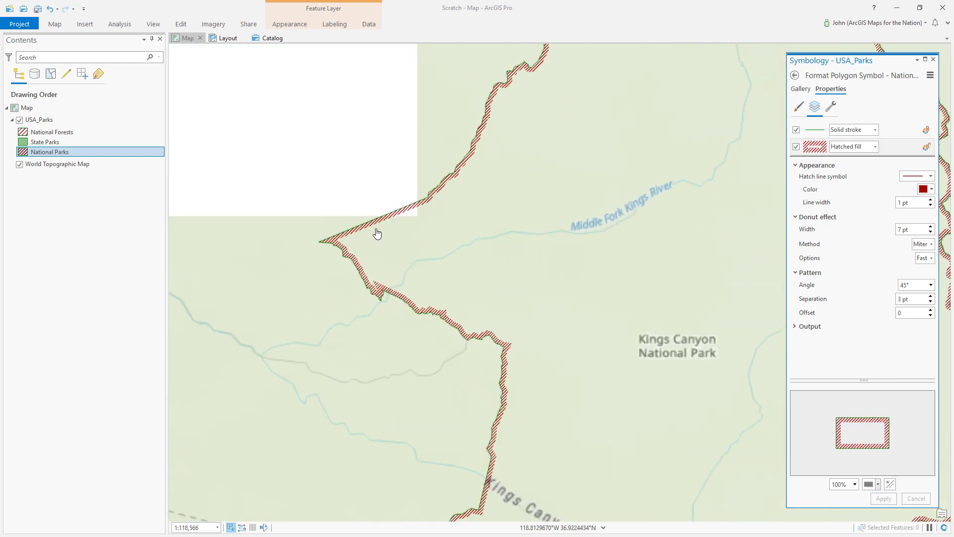
- Set the Donut effect width of the National Parks hatched fill to 10 pt and apply it
drag(512, 352, 487, 211)
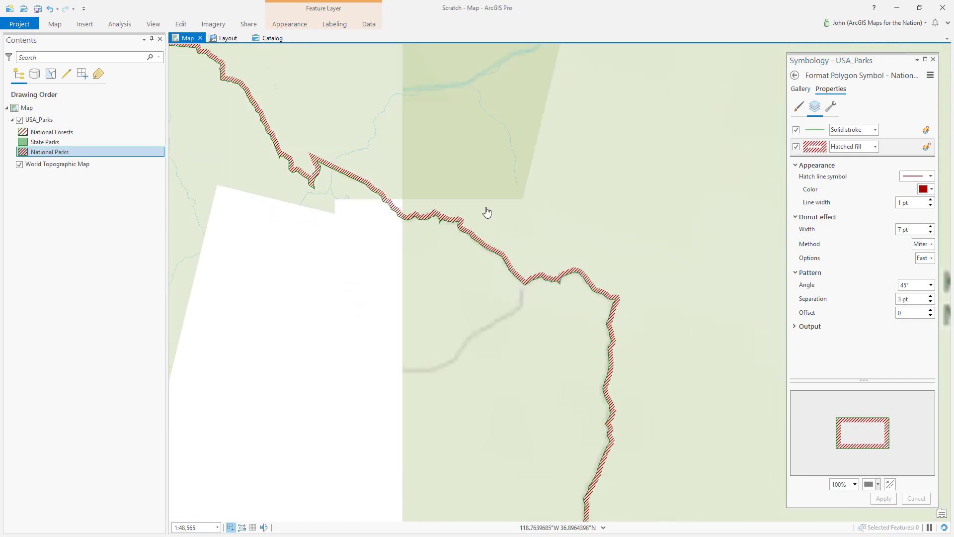
drag(611, 328, 540, 289)
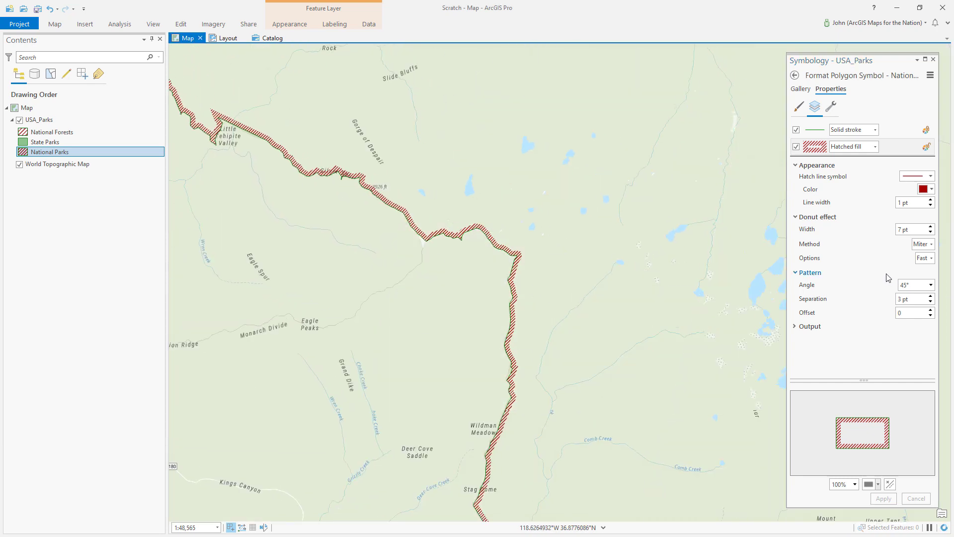
click(893, 153)
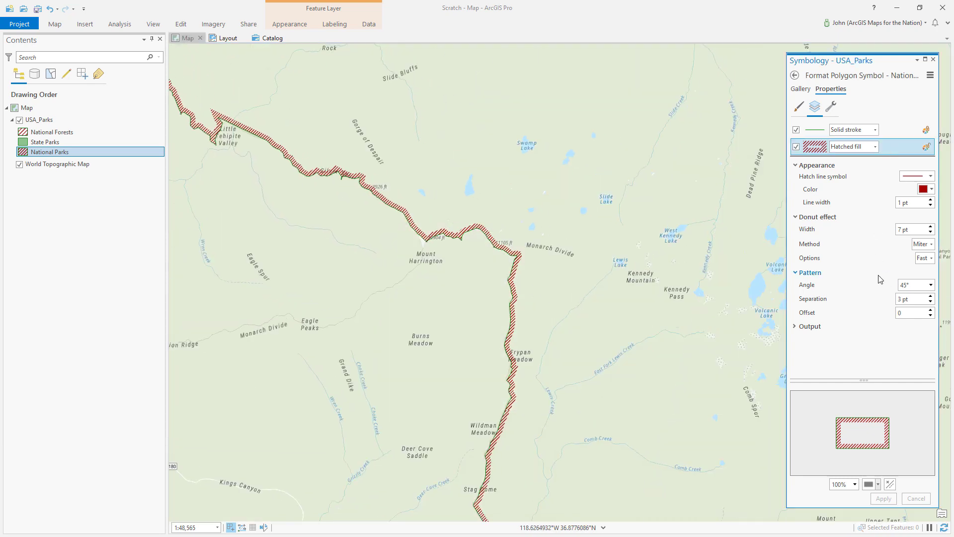
click(931, 226)
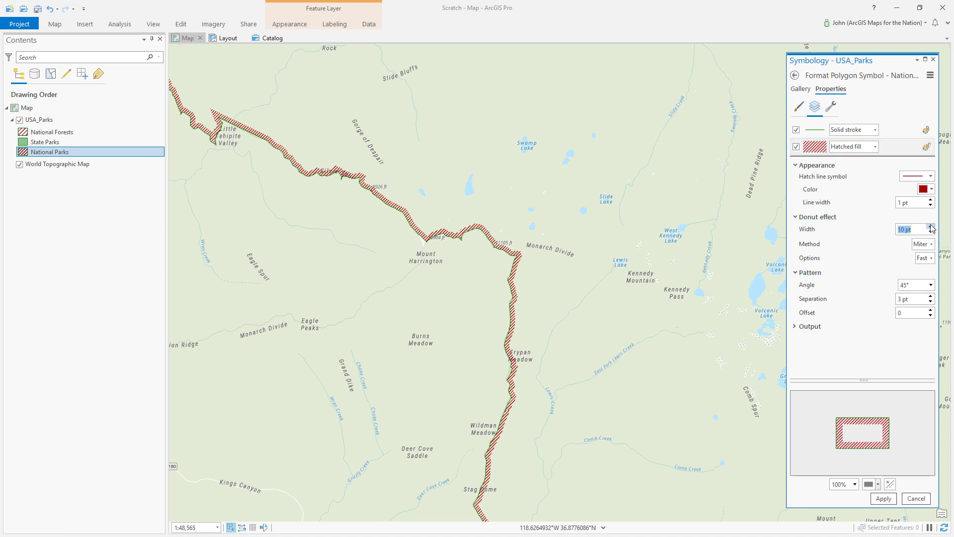
click(886, 500)
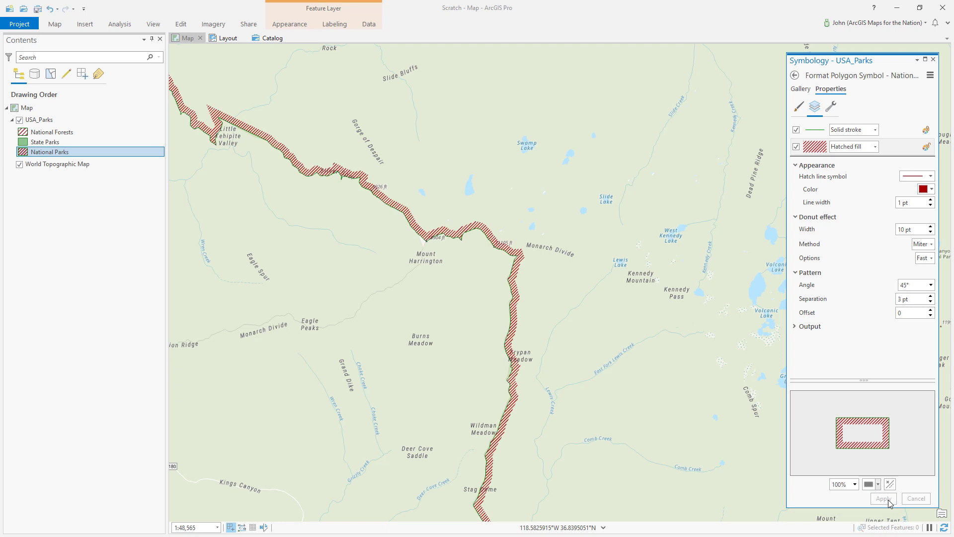
- Change the hatched fill's Donut effect method to Round and its option to Accurate, and apply the changes
click(931, 244)
click(923, 273)
click(931, 258)
click(924, 277)
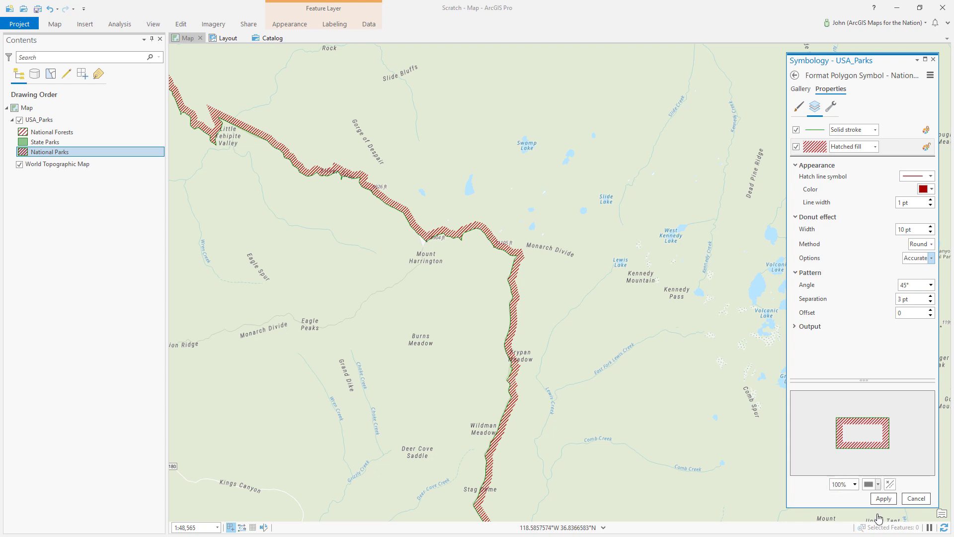
click(883, 499)
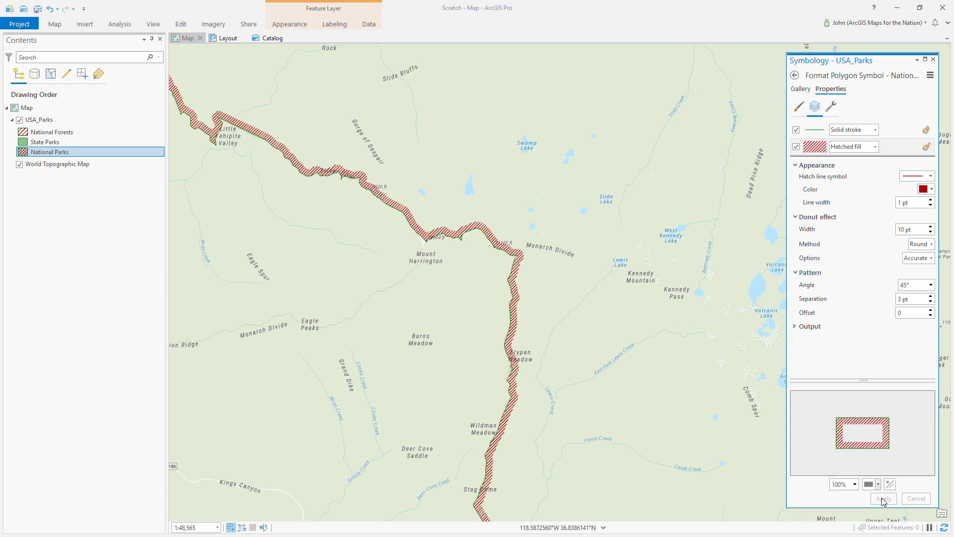
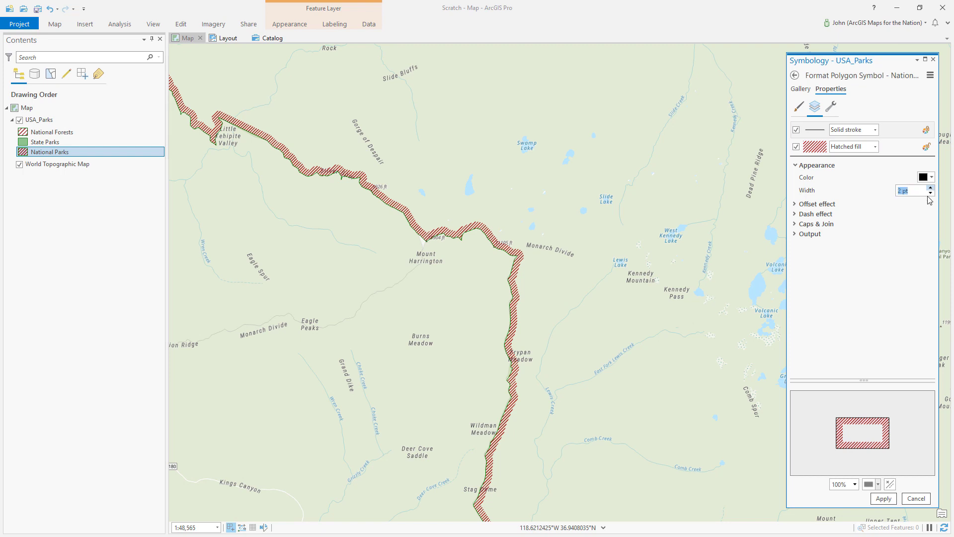
- Apply a black 2 pt solid stroke to the National Parks outline and choose the first dashed preset as its dash type
click(884, 498)
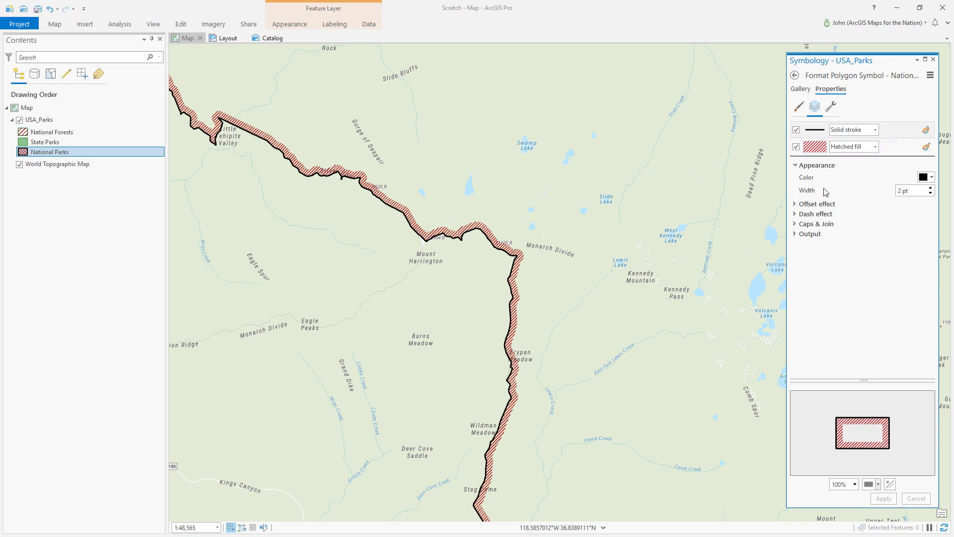
click(812, 215)
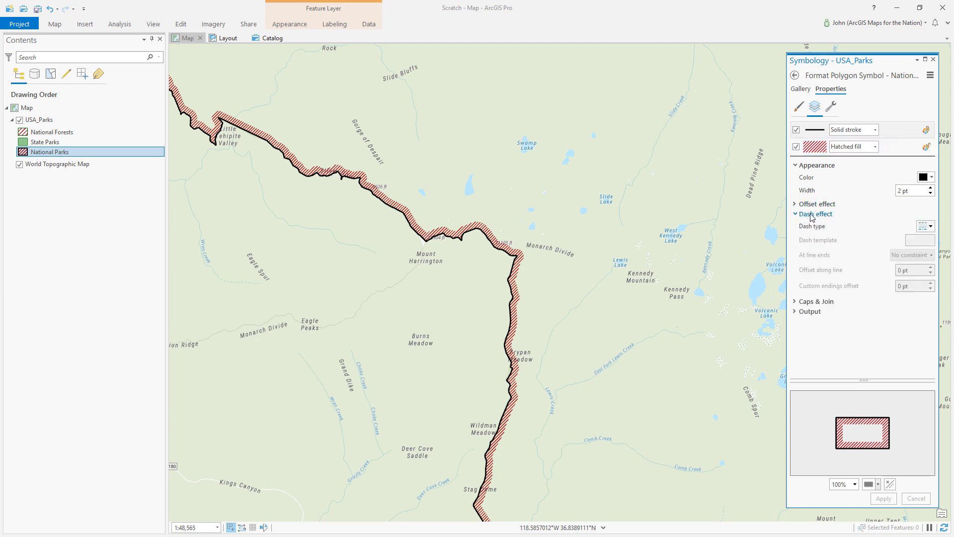
click(922, 228)
click(915, 239)
click(924, 228)
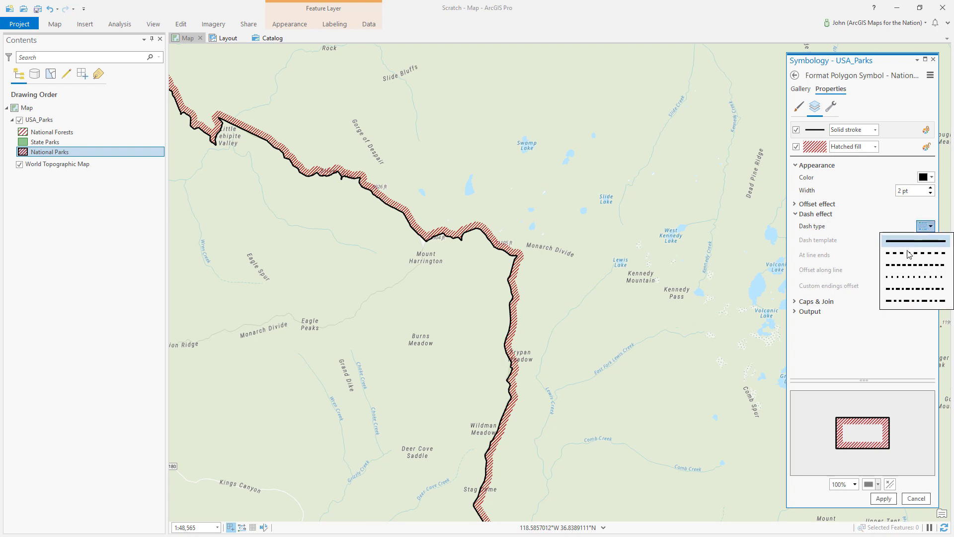
click(907, 256)
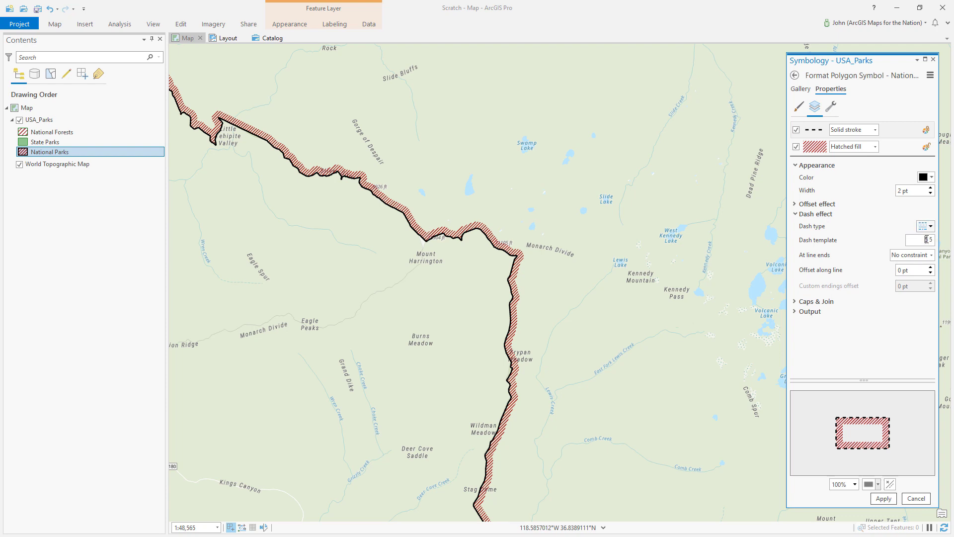
- Set the National Parks stroke's dash template to 40 10 4 10 and apply it
double_click(929, 240)
drag(931, 240, 921, 250)
text(40)
text(10)
text( 2)
key(BackSpace)
key(BackSpace)
text(4 10)
key(BackSpace)
click(884, 503)
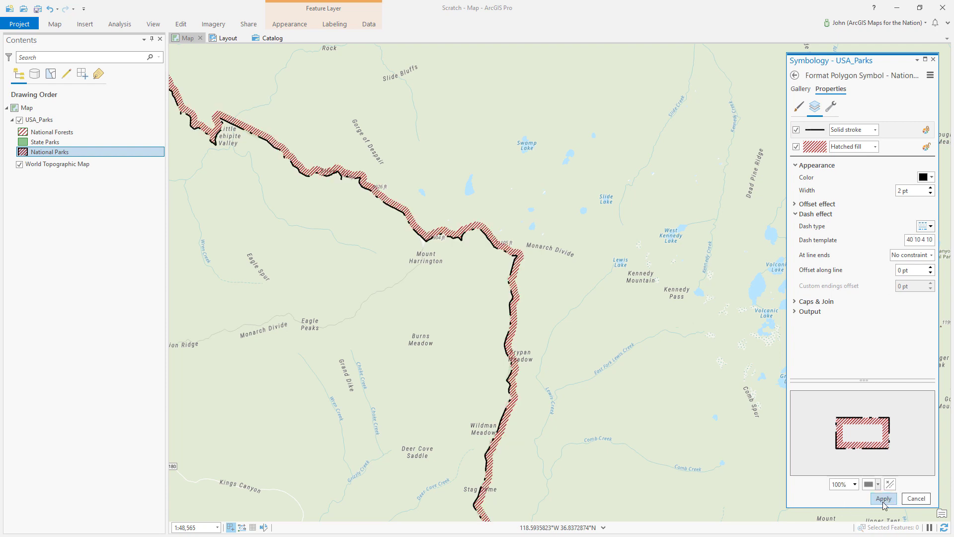